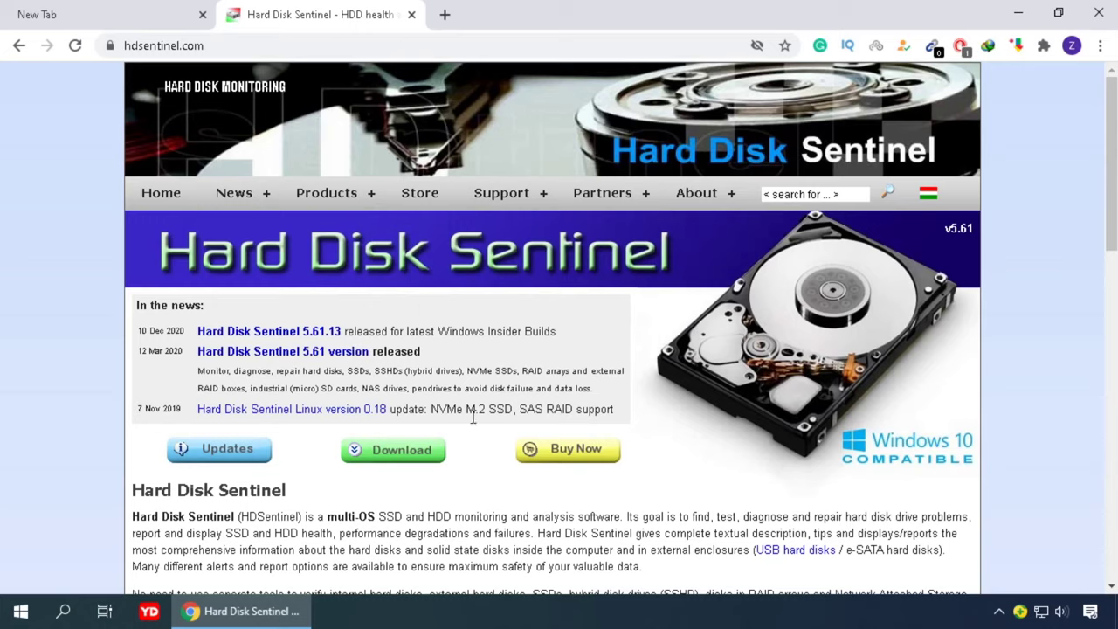
# - Download the Hard Disk Sentinel Professional Setup v5.61 ZIP, keeping the option to resume or reuse the existing file, and close the download window
pyautogui.click(402, 451)
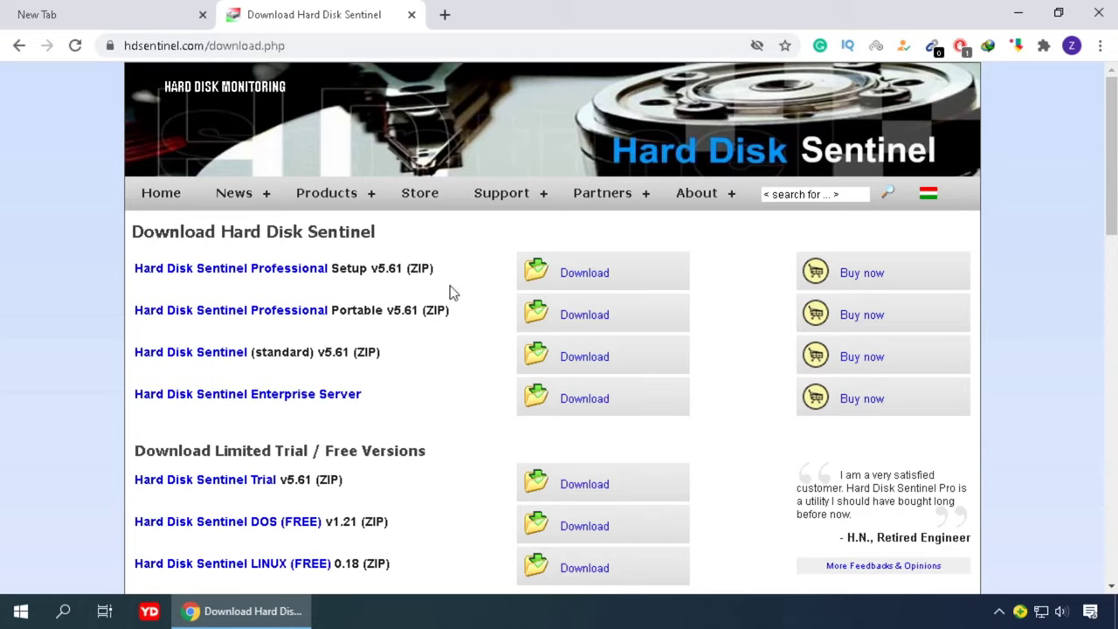
pyautogui.click(584, 275)
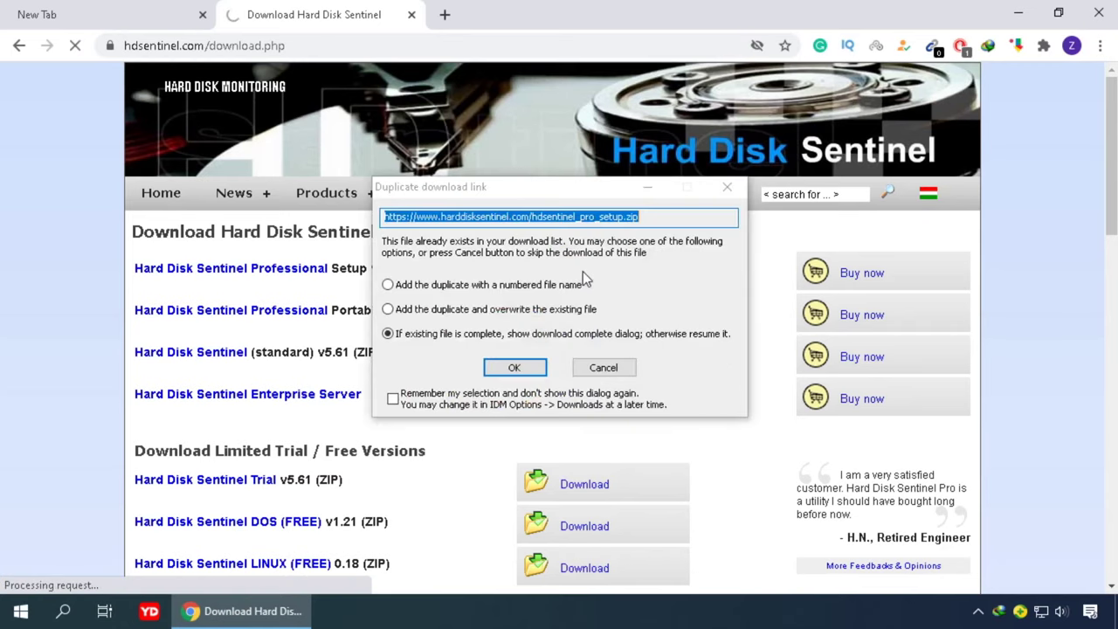
pyautogui.click(518, 370)
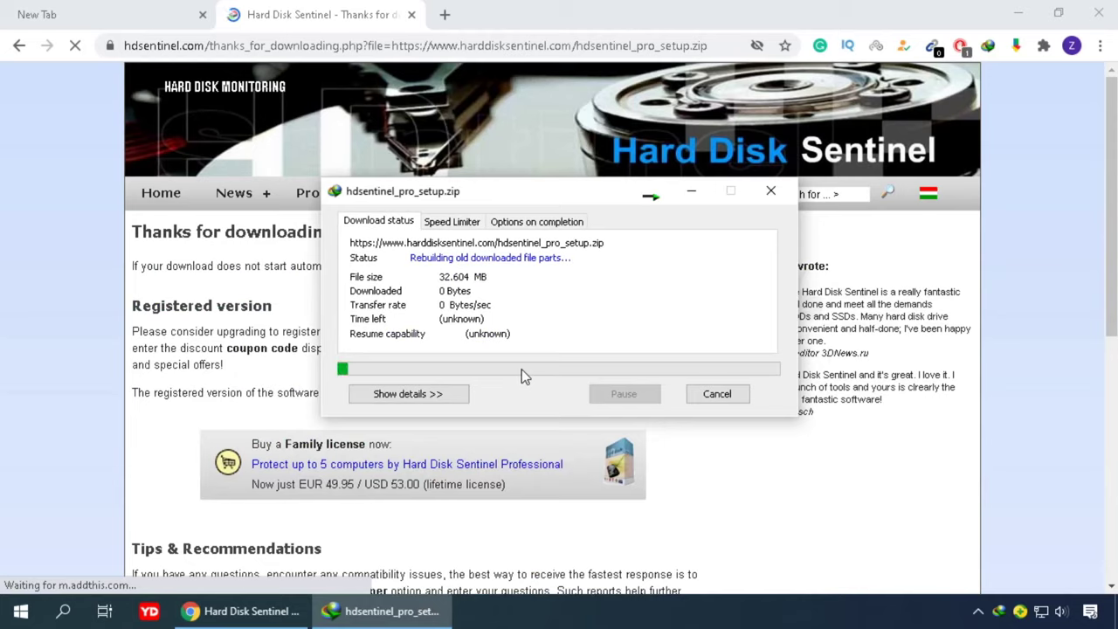
pyautogui.click(773, 190)
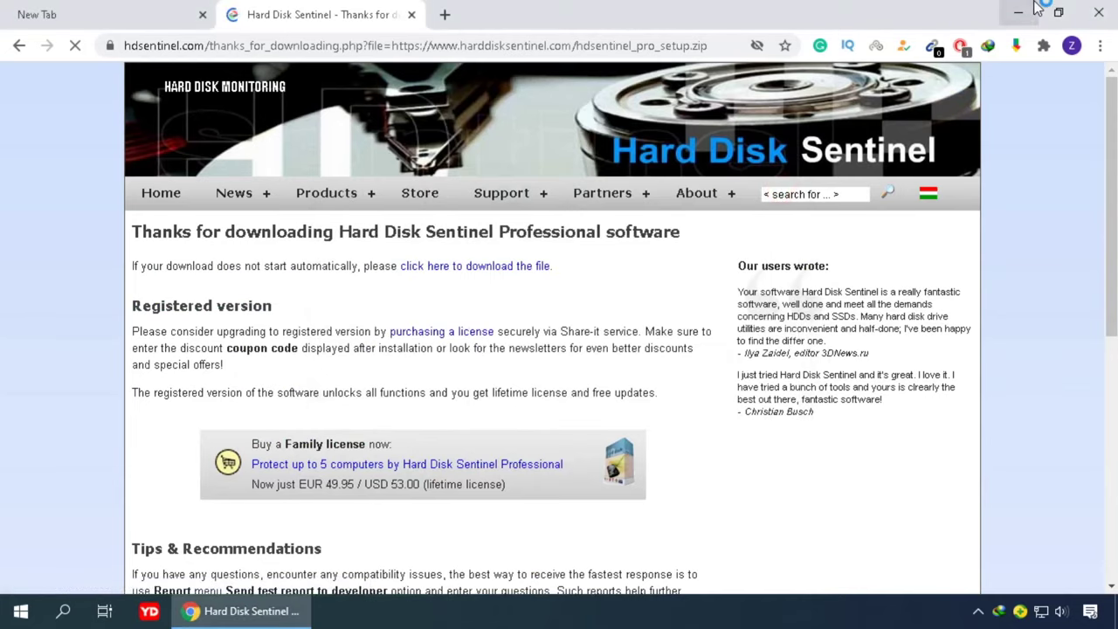
# - Minimize the browser and extract the downloaded hdsentinel_pro_setup archive directly onto the desktop
pyautogui.click(1017, 11)
pyautogui.moveTo(1078, 45); pyautogui.dragTo(717, 231)
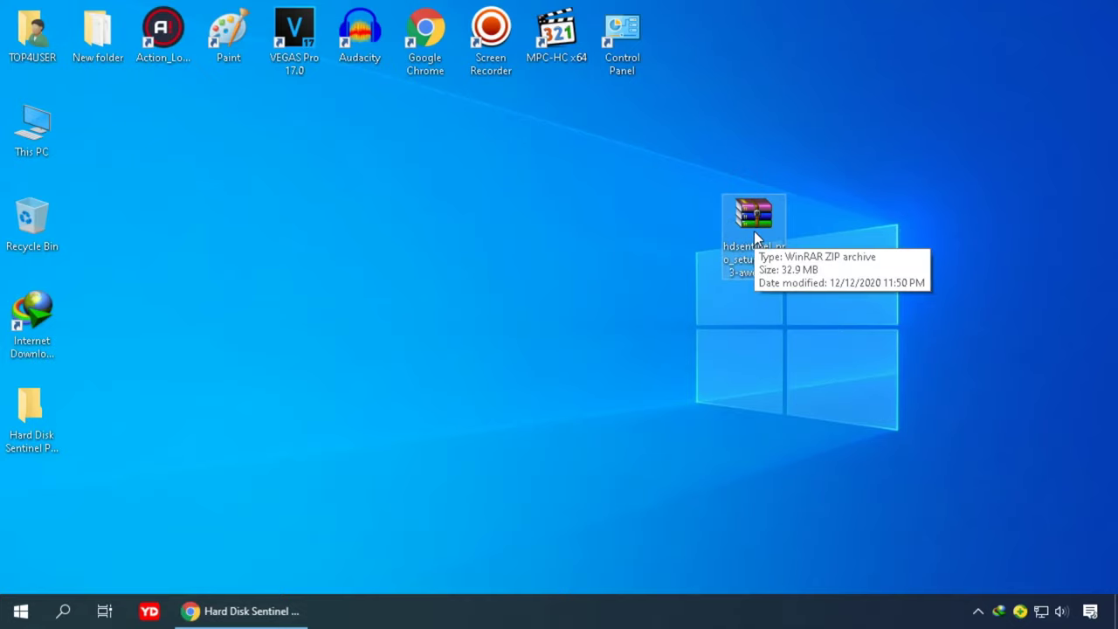
pyautogui.doubleClick(753, 231)
pyautogui.rightClick(754, 230)
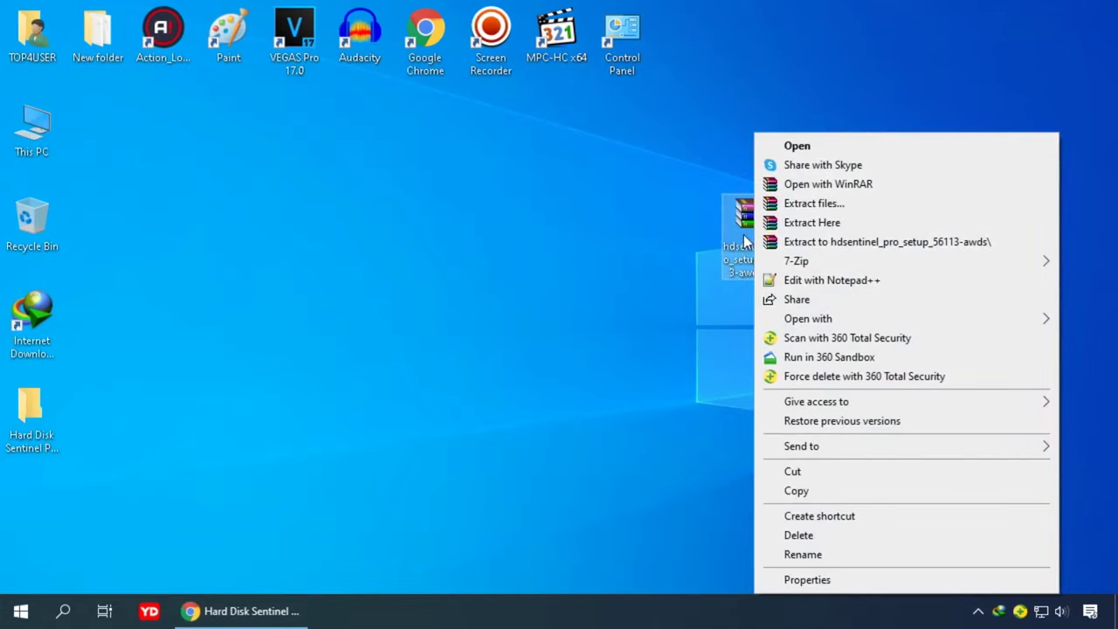
pyautogui.click(834, 223)
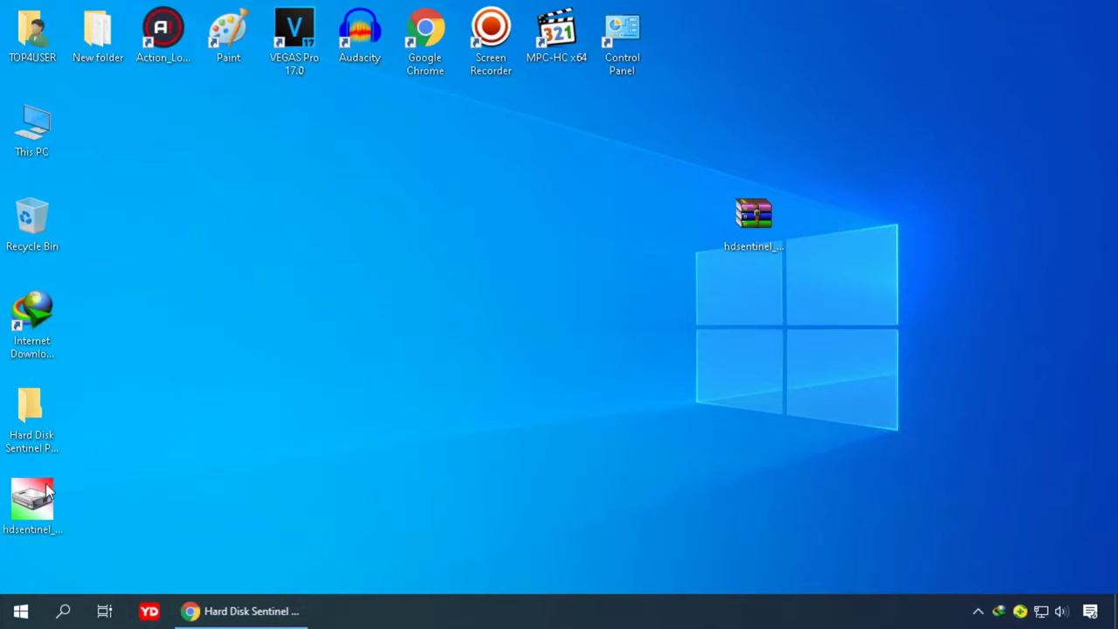
# - Run the extracted hdsentinel_pro_setup.exe installer from the desktop and accept the license agreement
pyautogui.moveTo(48, 494); pyautogui.dragTo(426, 315)
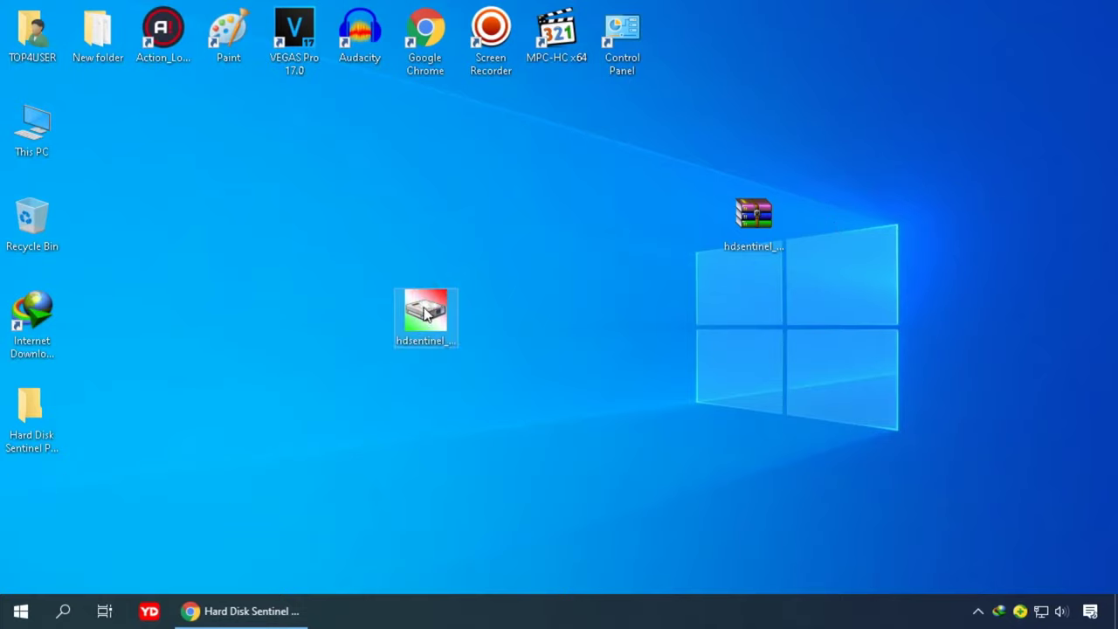
pyautogui.doubleClick(426, 314)
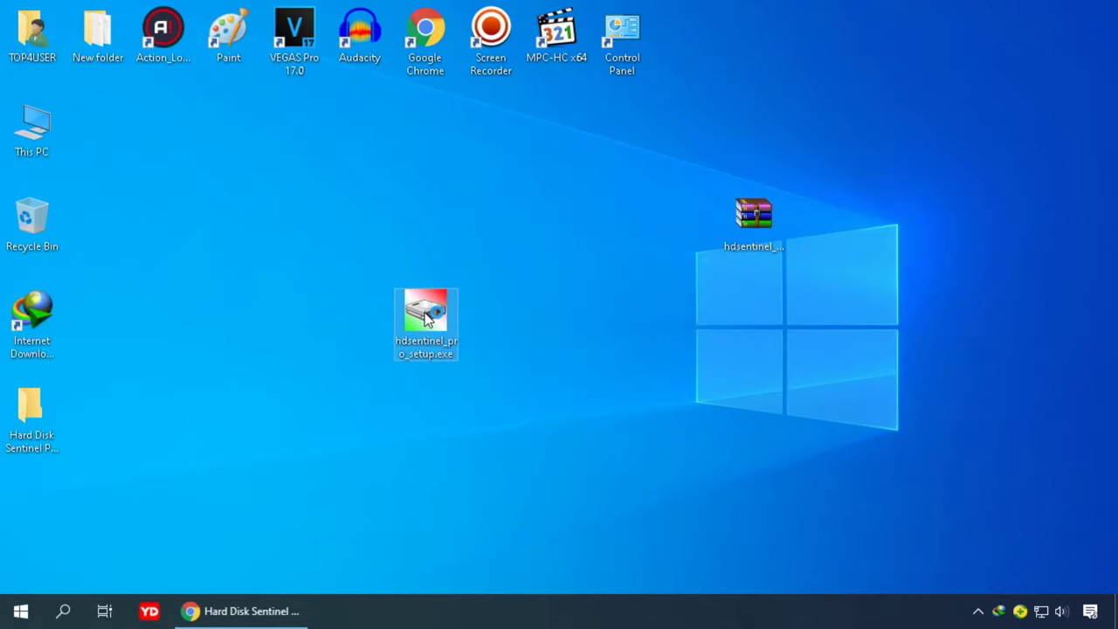
pyautogui.click(576, 343)
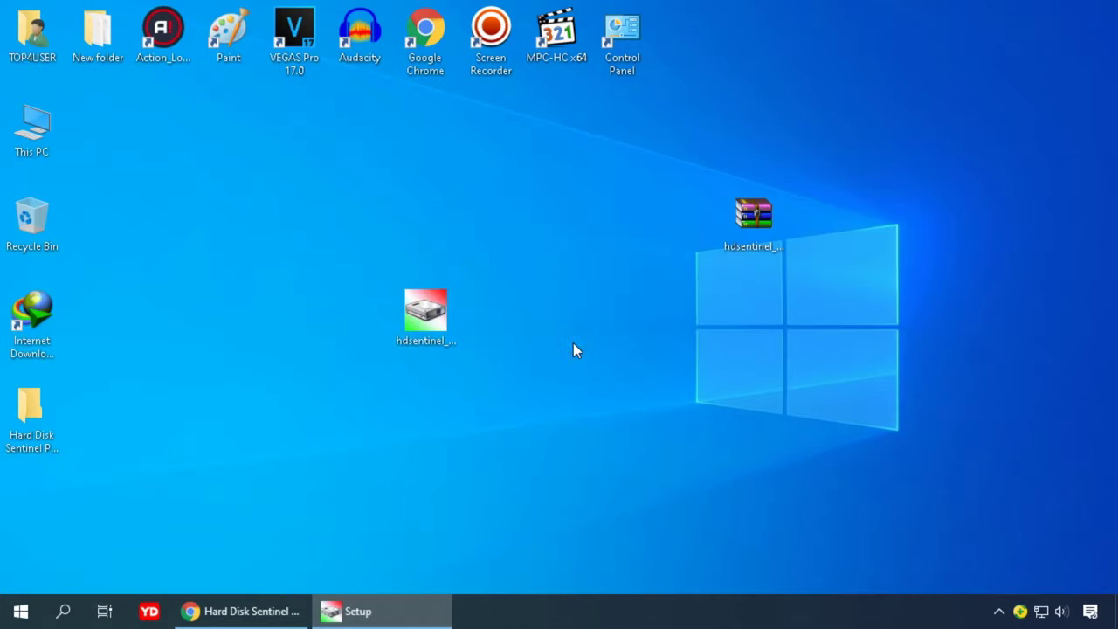
pyautogui.click(674, 445)
pyautogui.click(470, 390)
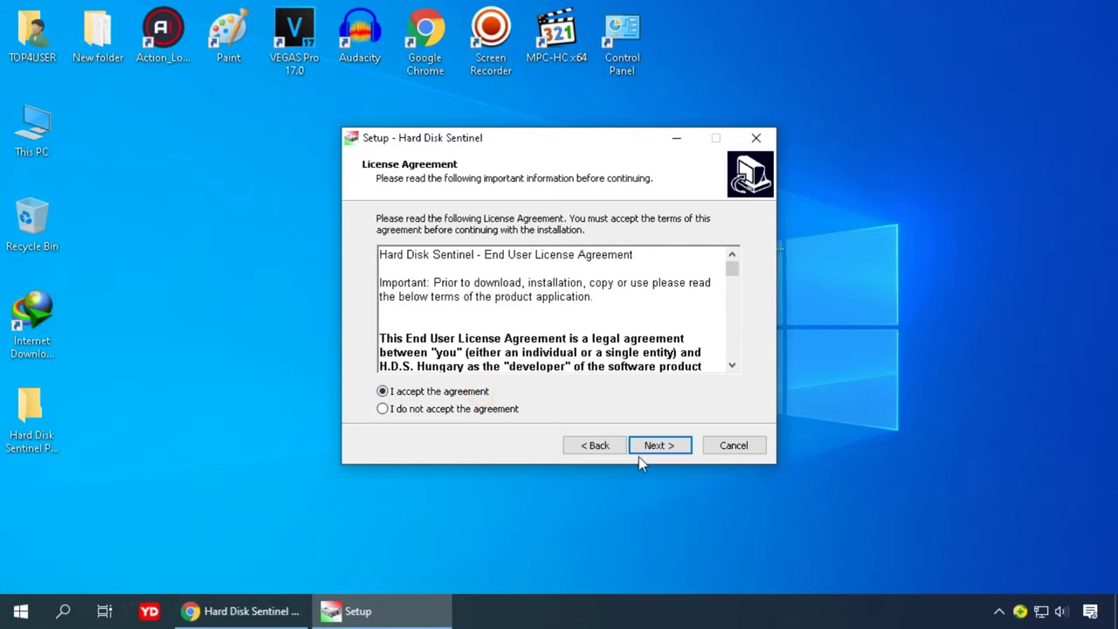
pyautogui.click(656, 446)
# - Complete the Hard Disk Sentinel installation with the default options and finish with the program set to launch
pyautogui.click(661, 447)
pyautogui.click(657, 445)
pyautogui.click(656, 446)
pyautogui.click(657, 446)
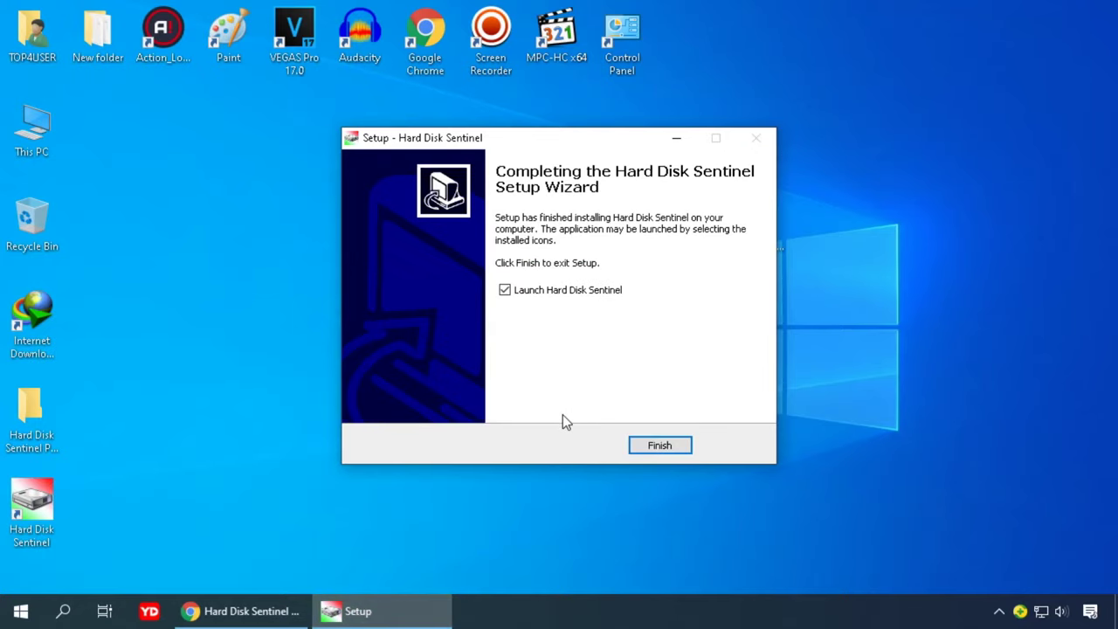
pyautogui.click(668, 450)
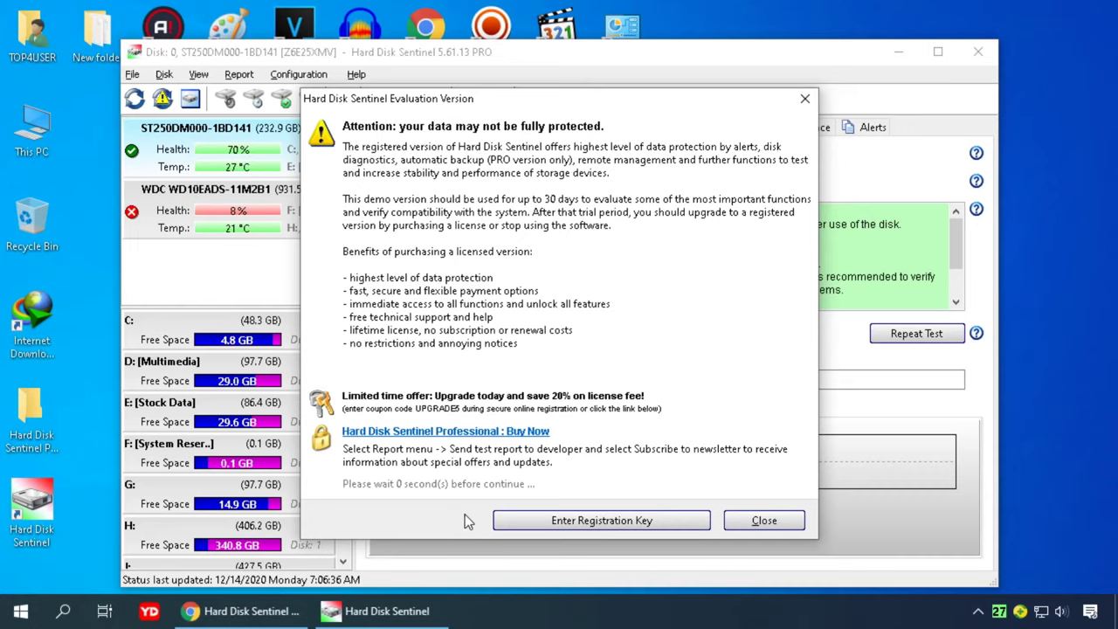
# - Open the registration settings from the evaluation notice and enter the registration name
pyautogui.click(649, 522)
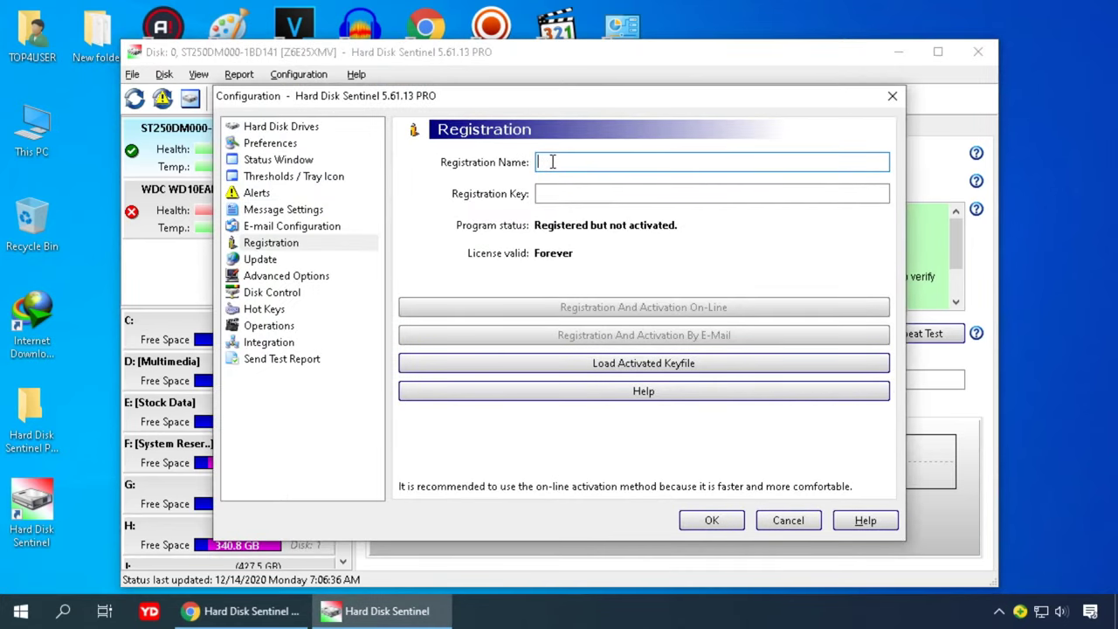
pyautogui.click(567, 160)
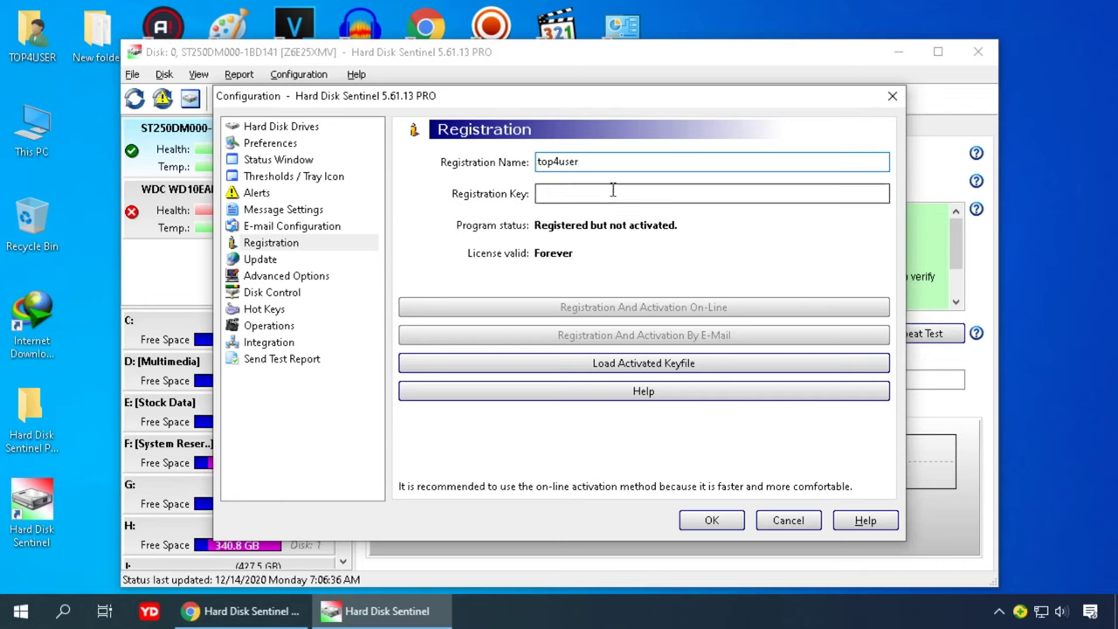
# - Switch to Chrome, open the Hard Disk Sentinel store and examine the Trial, Standard, Professional and Enterprise feature comparison and license prices
pyautogui.click(261, 615)
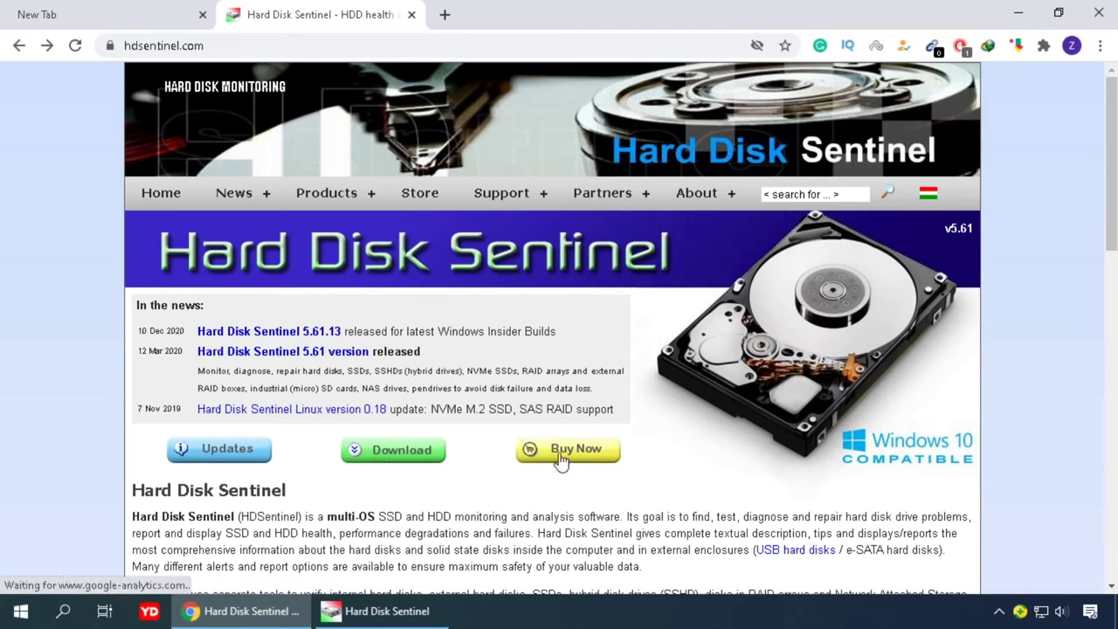
pyautogui.click(591, 449)
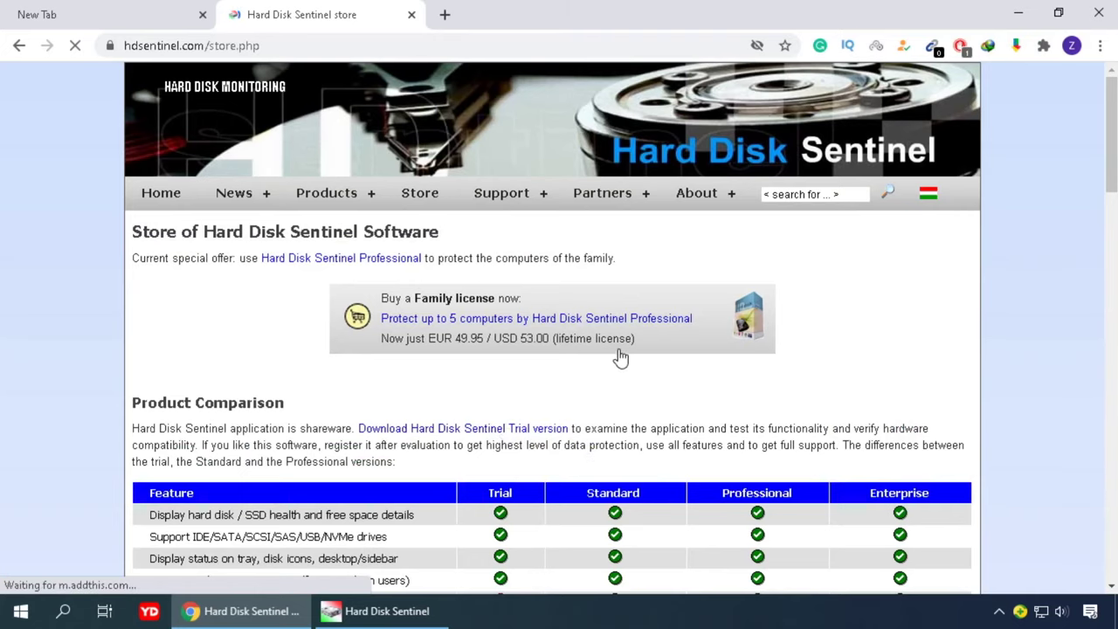
pyautogui.scroll(-2, 950, 339)
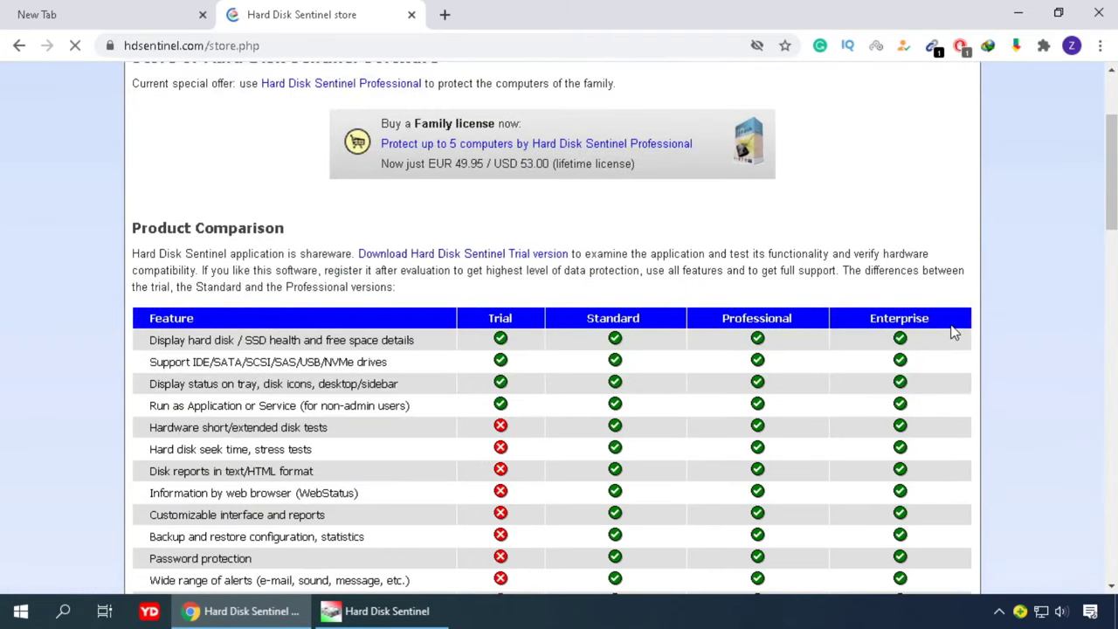
pyautogui.scroll(-1, 951, 332)
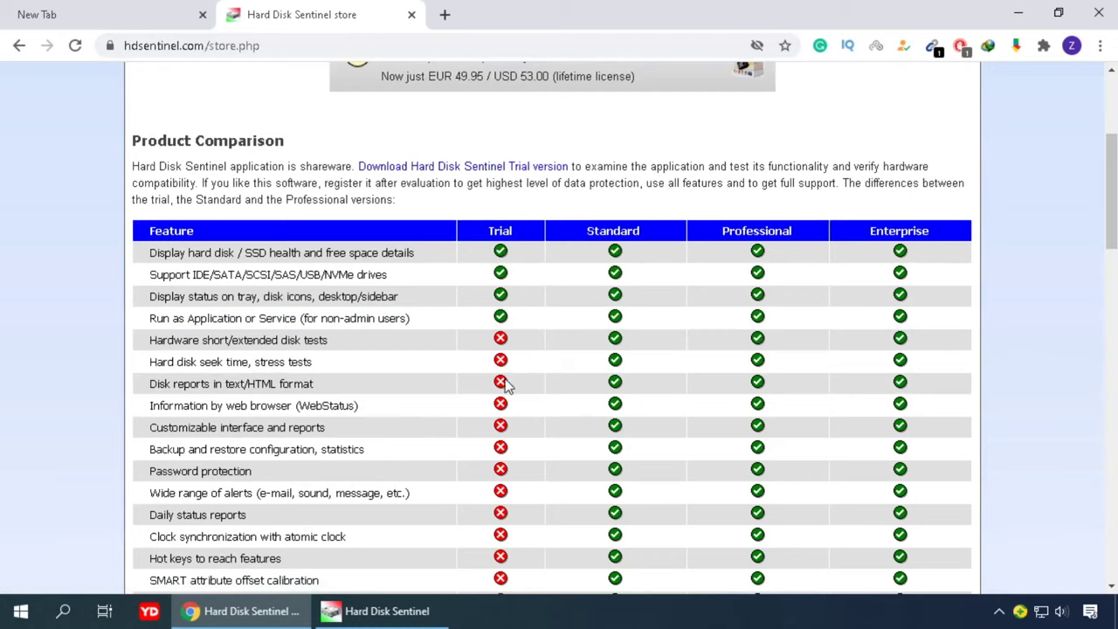
pyautogui.moveTo(579, 236); pyautogui.dragTo(658, 586)
pyautogui.moveTo(701, 214); pyautogui.dragTo(805, 586)
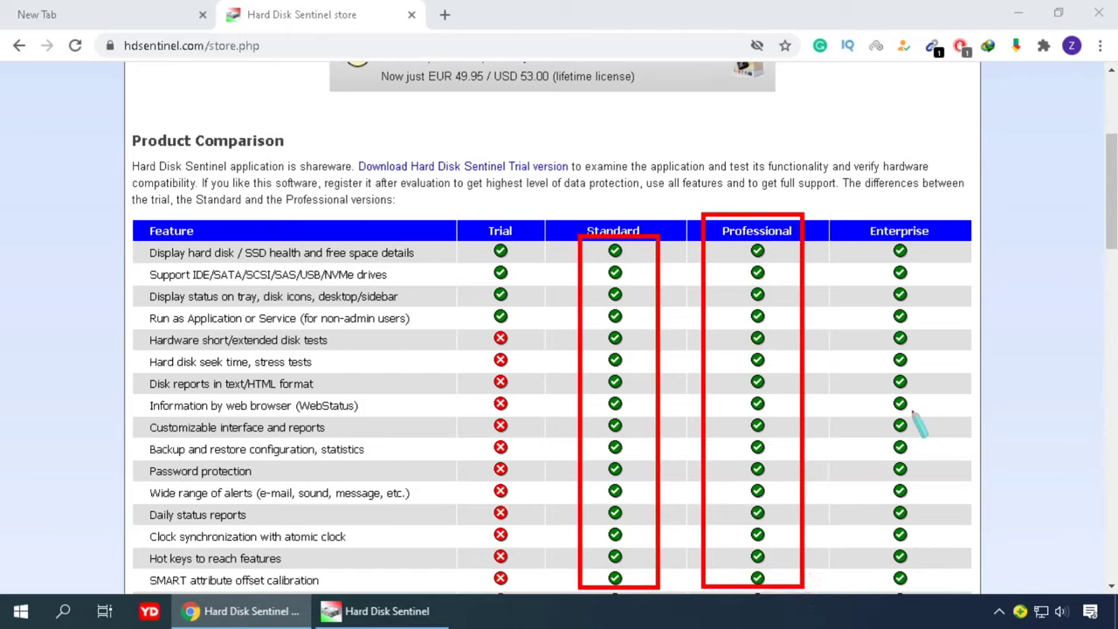
pyautogui.click(912, 409)
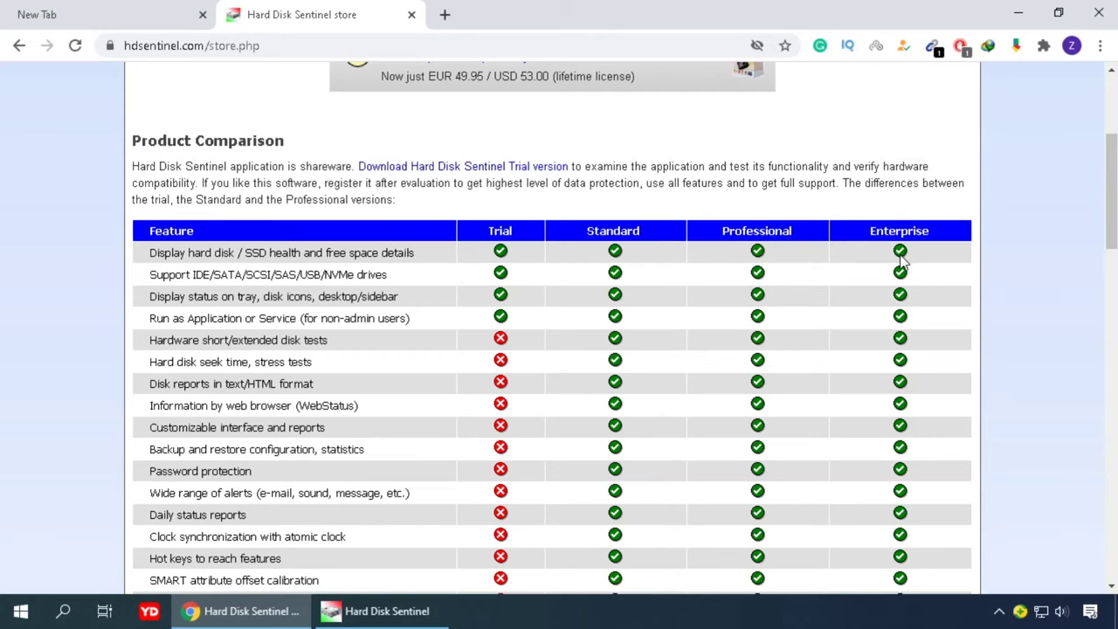
pyautogui.scroll(-7, 902, 262)
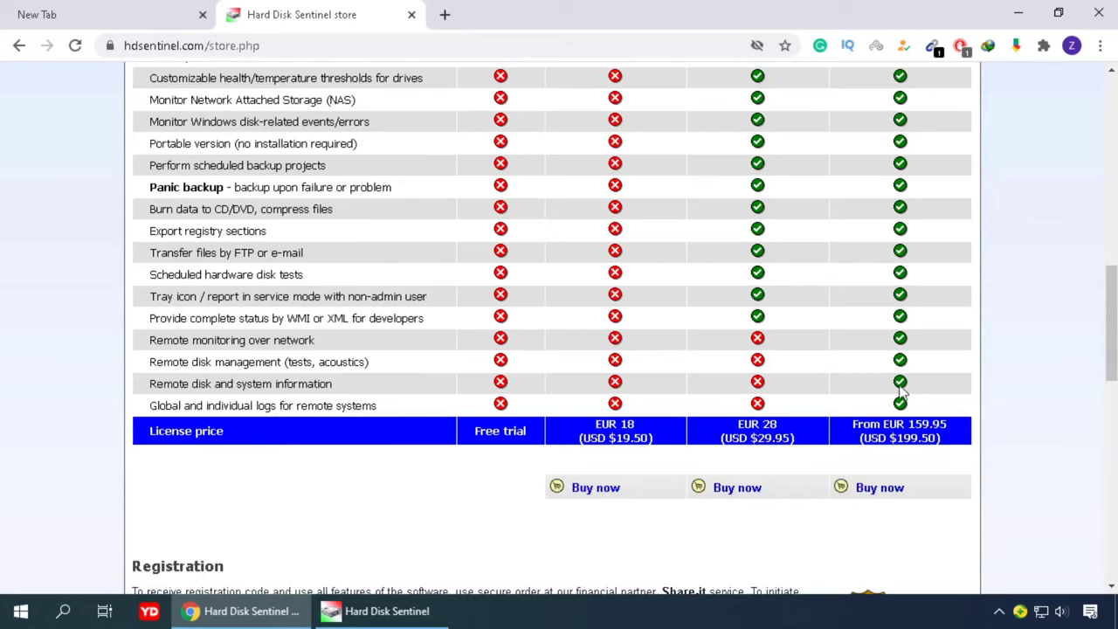
# - Review the Hard Disk Sentinel Enterprise purchase page with its per-computer prices and open the order inquiry form
pyautogui.click(880, 488)
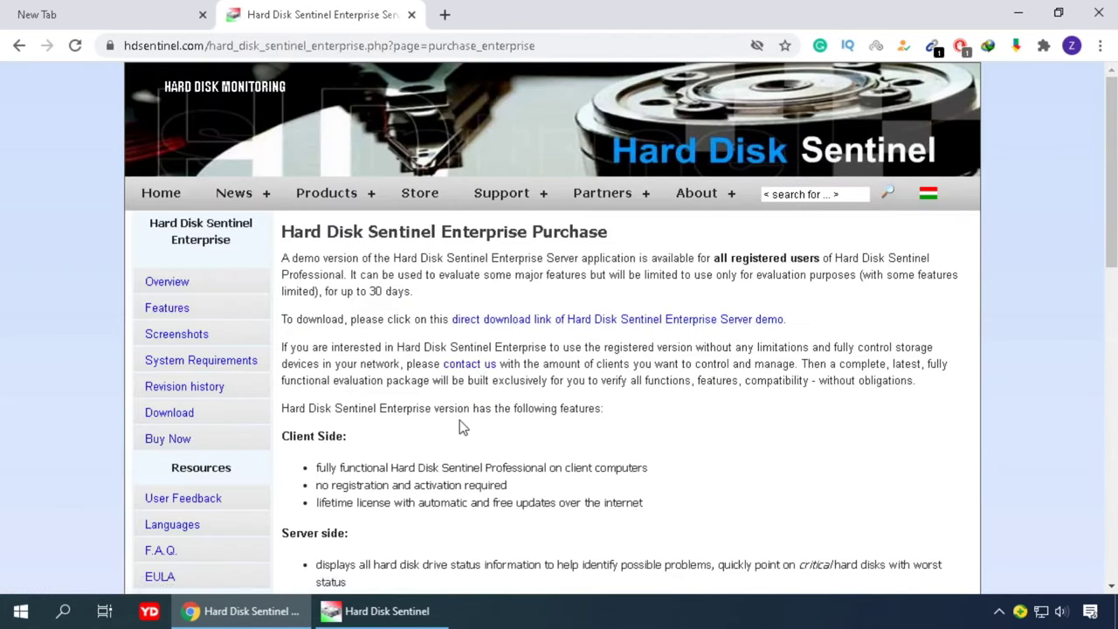
pyautogui.scroll(-7, 481, 367)
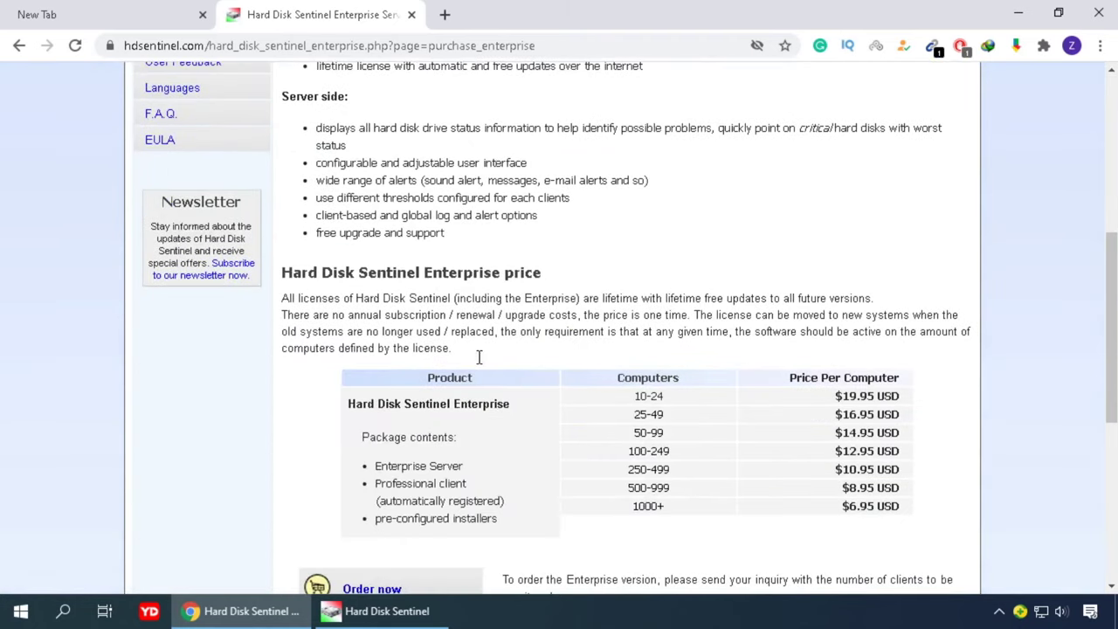
pyautogui.scroll(-1, 496, 324)
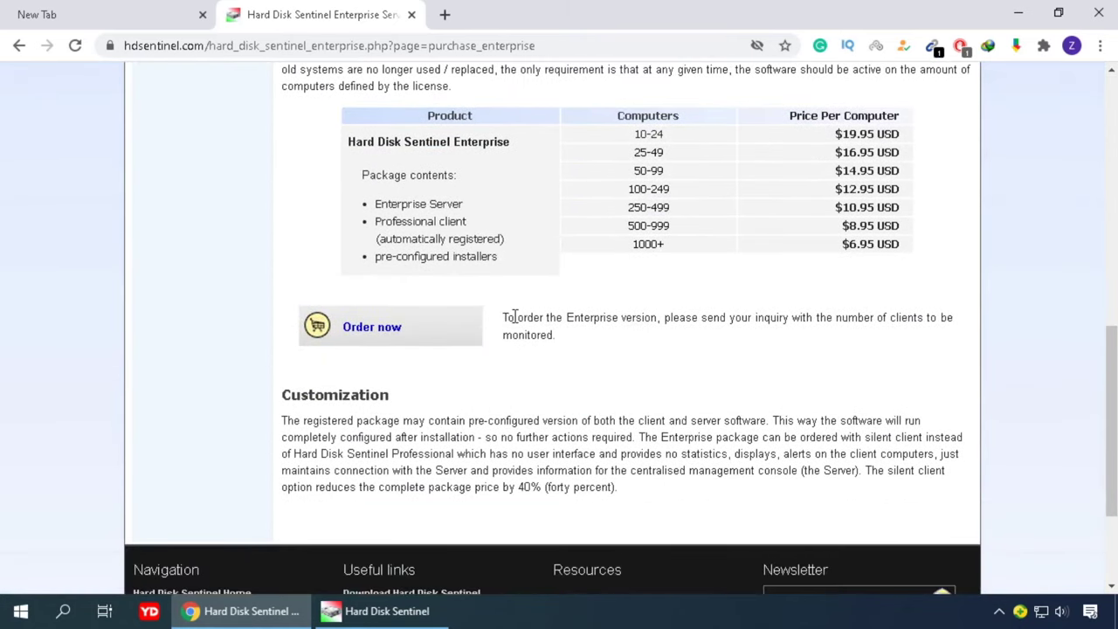
pyautogui.click(361, 335)
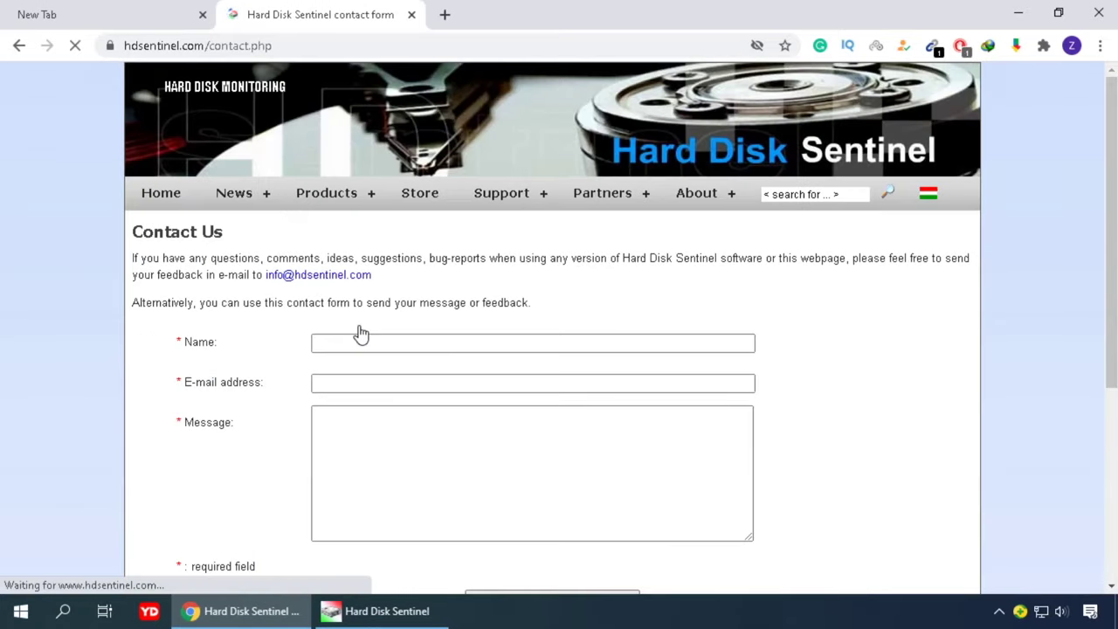
# - Examine the contact form's Name, E-mail address and Message fields and the vendor's contact e-mail for ordering
pyautogui.scroll(-1, 361, 335)
pyautogui.moveTo(304, 242)
pyautogui.mouseDown()
pyautogui.moveTo(330, 267)
pyautogui.moveTo(768, 273)
pyautogui.mouseUp()
pyautogui.moveTo(290, 273); pyautogui.dragTo(772, 307)
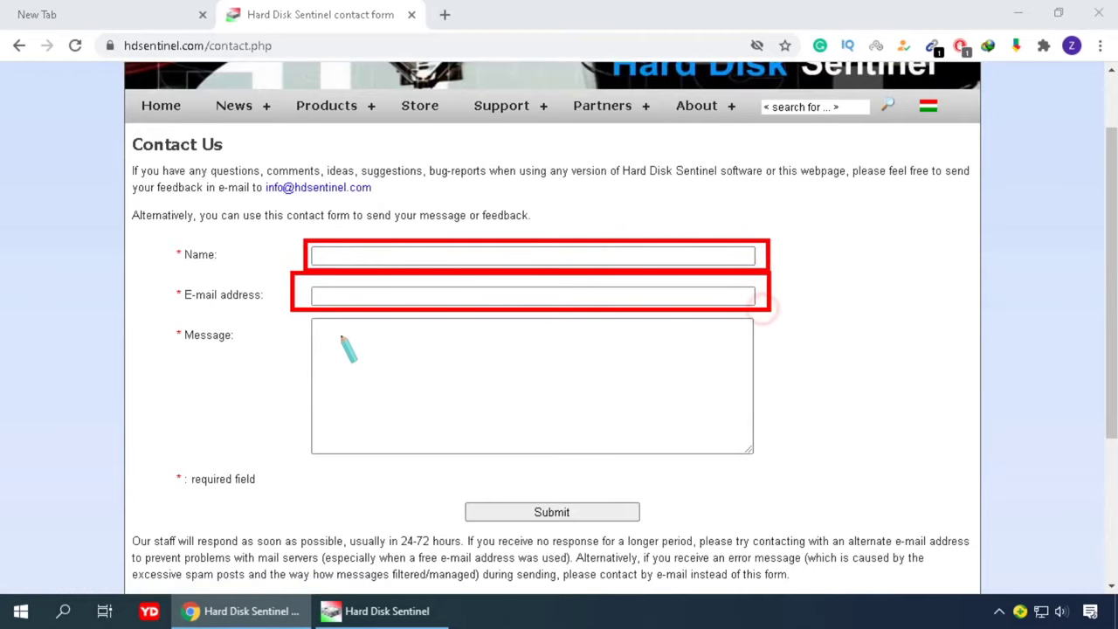
pyautogui.moveTo(318, 322)
pyautogui.mouseDown()
pyautogui.moveTo(469, 408)
pyautogui.moveTo(757, 452)
pyautogui.mouseUp()
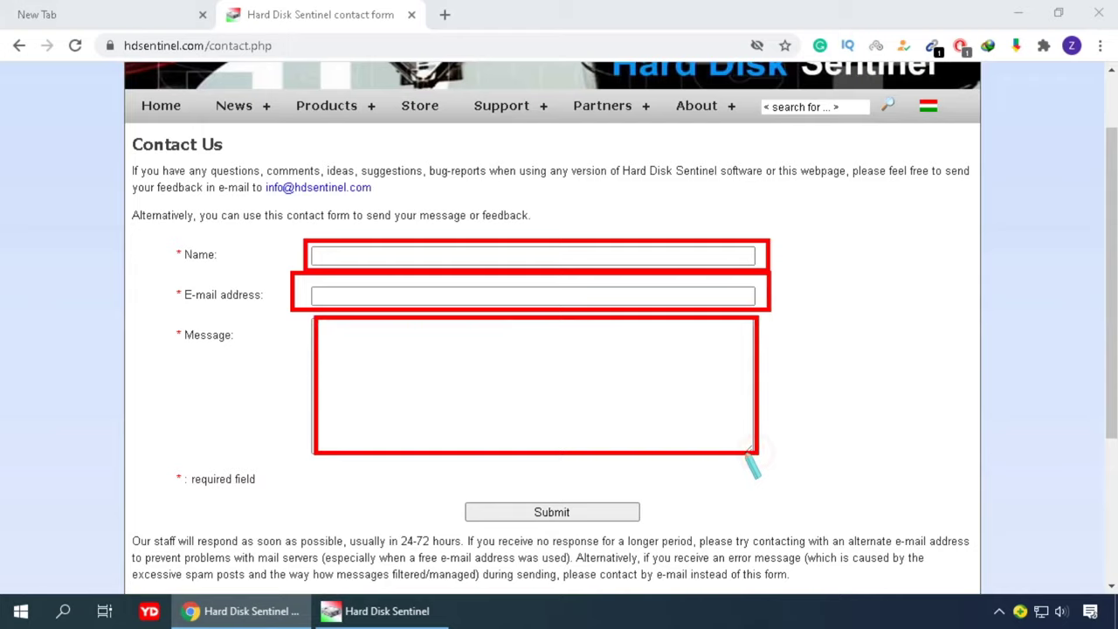
pyautogui.press('e')
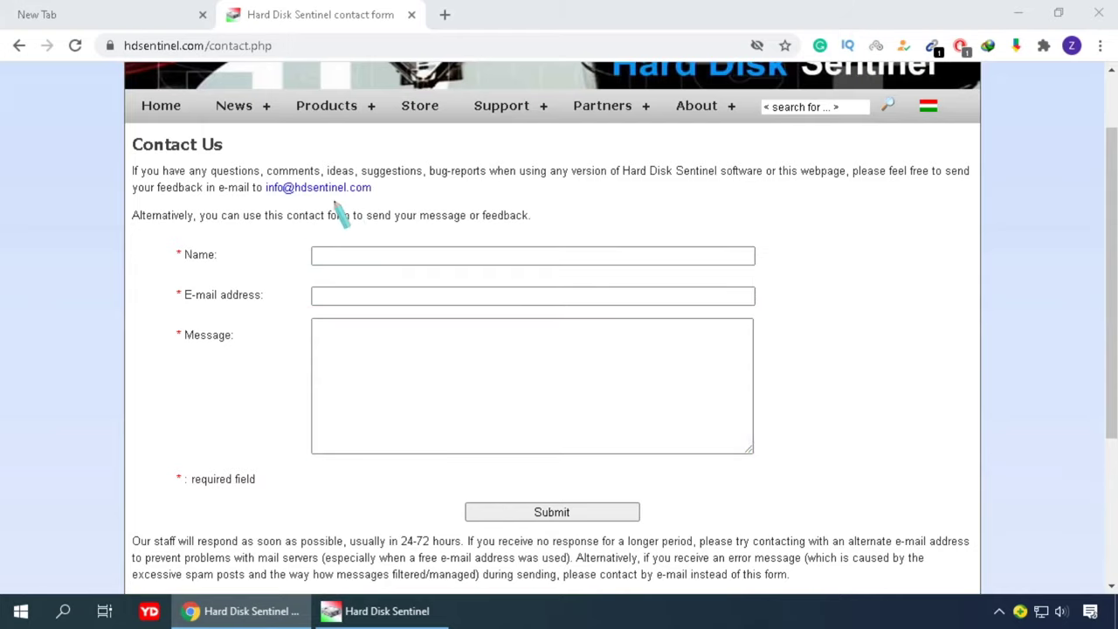
pyautogui.moveTo(251, 173)
pyautogui.mouseDown()
pyautogui.moveTo(274, 195)
pyautogui.moveTo(389, 202)
pyautogui.moveTo(378, 203)
pyautogui.mouseUp()
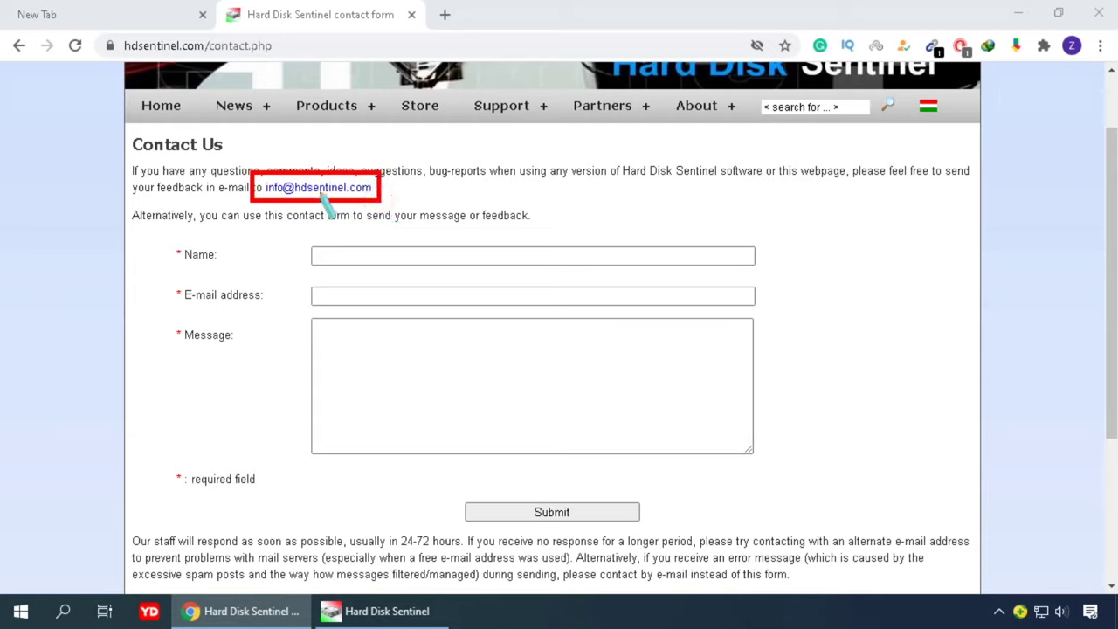
pyautogui.press('e')
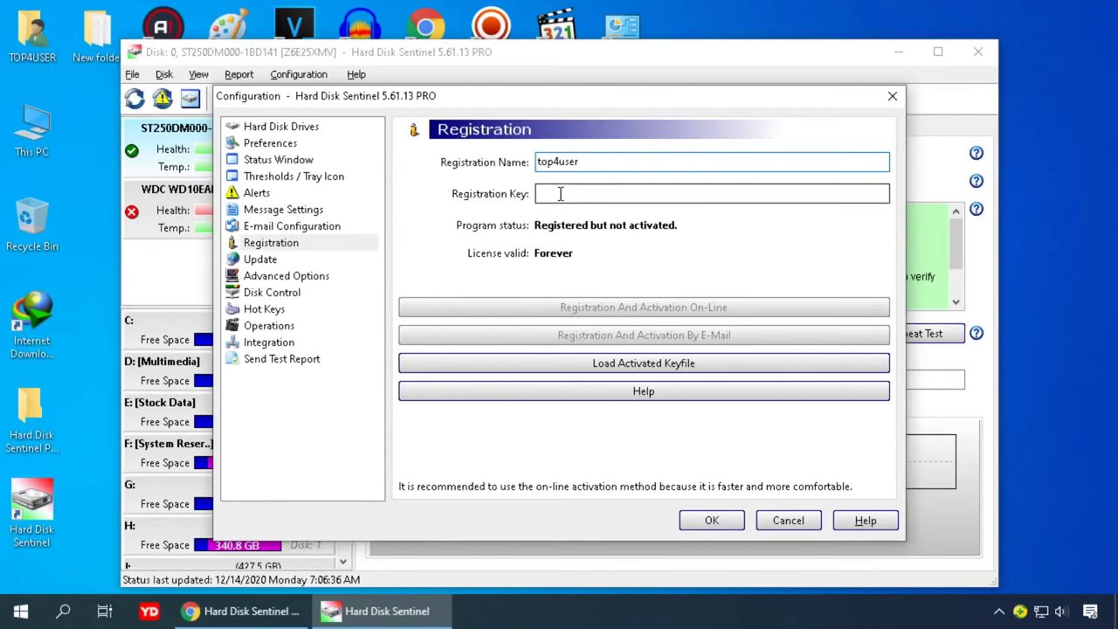
# - Paste the license key into the Registration Key field in Hard Disk Sentinel, activate the program online and dismiss the activation notice
pyautogui.click(559, 194)
pyautogui.hotkey('ctrl', 'v')
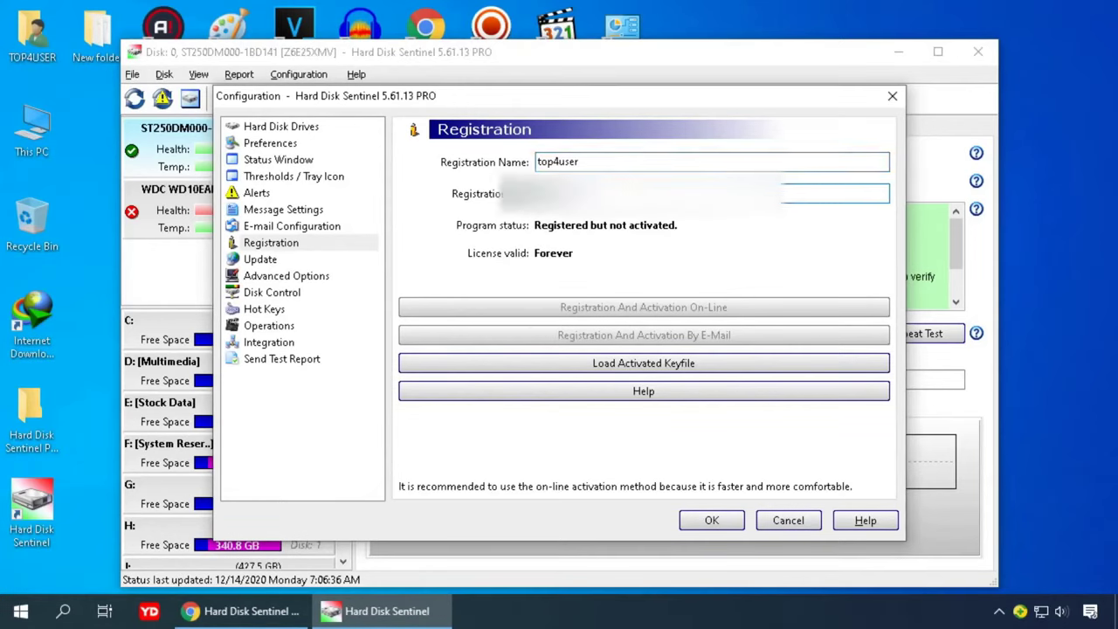
pyautogui.rightClick(567, 194)
pyautogui.click(661, 273)
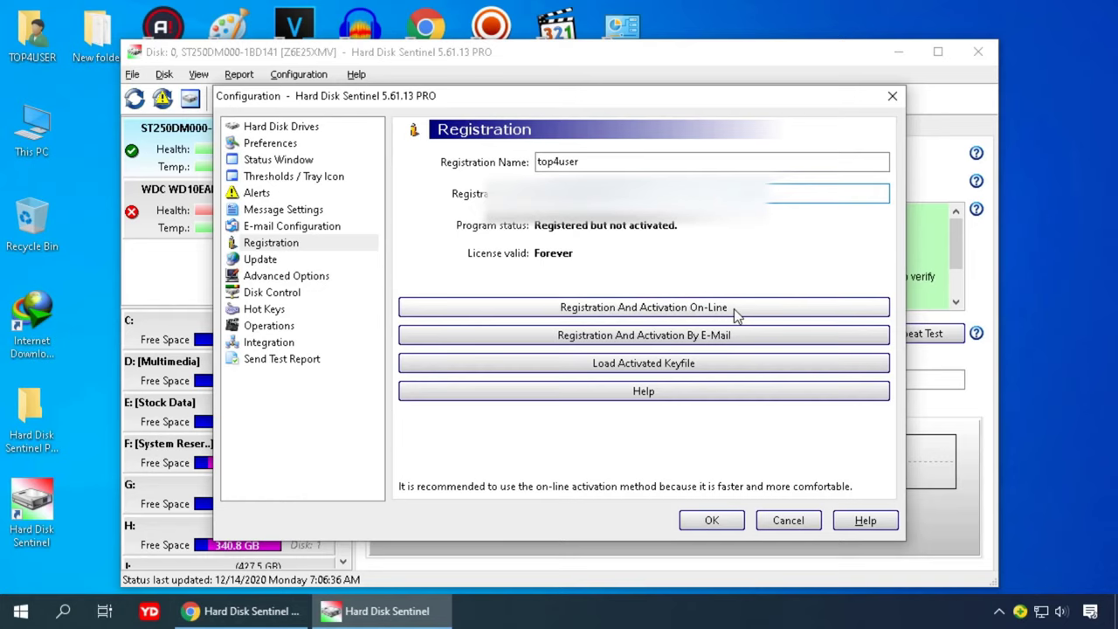
pyautogui.click(689, 308)
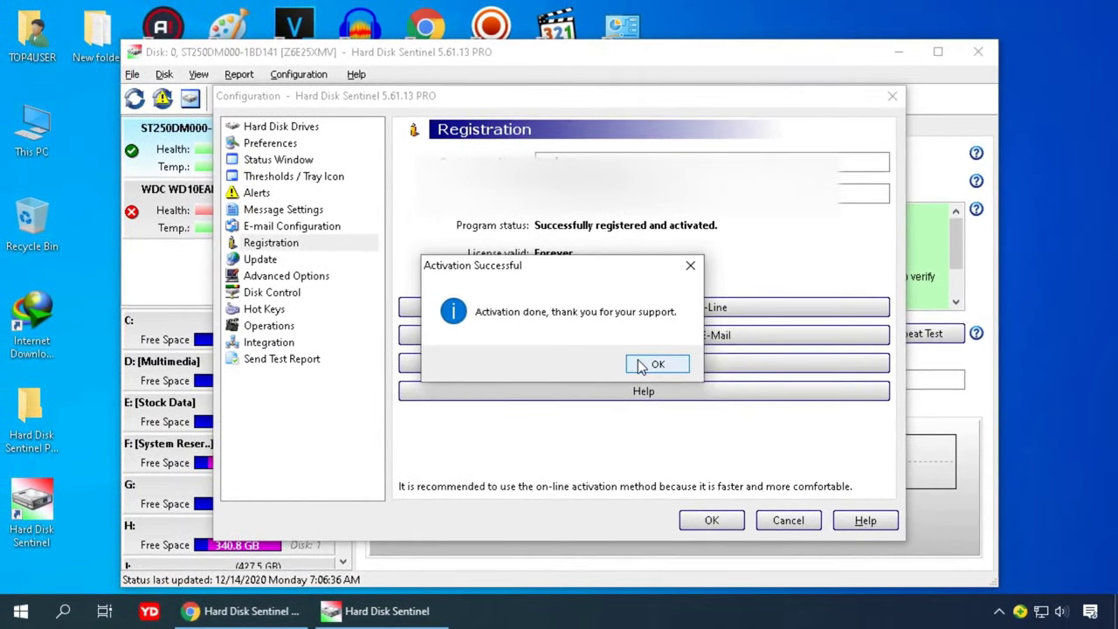
pyautogui.click(664, 365)
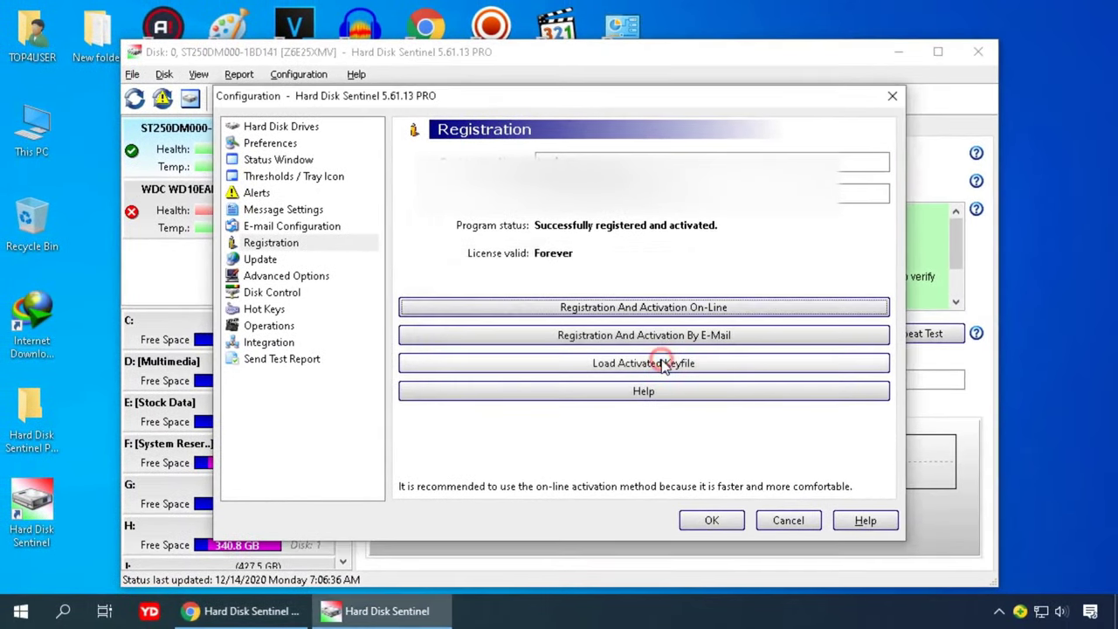
# - Accept the registration configuration and maximize the Hard Disk Sentinel main window
pyautogui.click(709, 522)
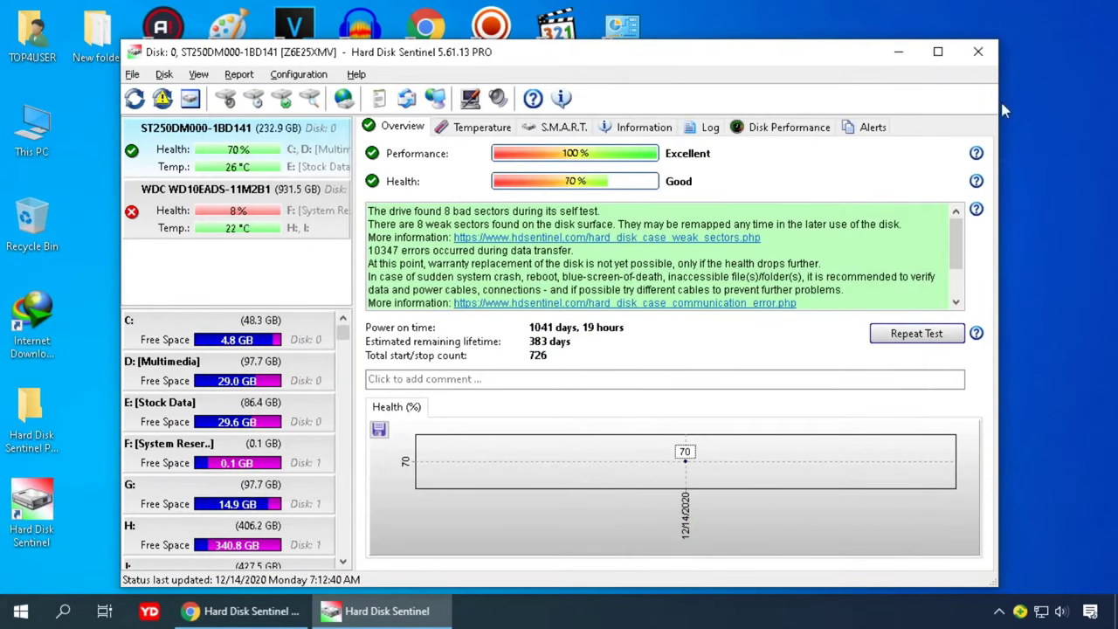
pyautogui.click(936, 51)
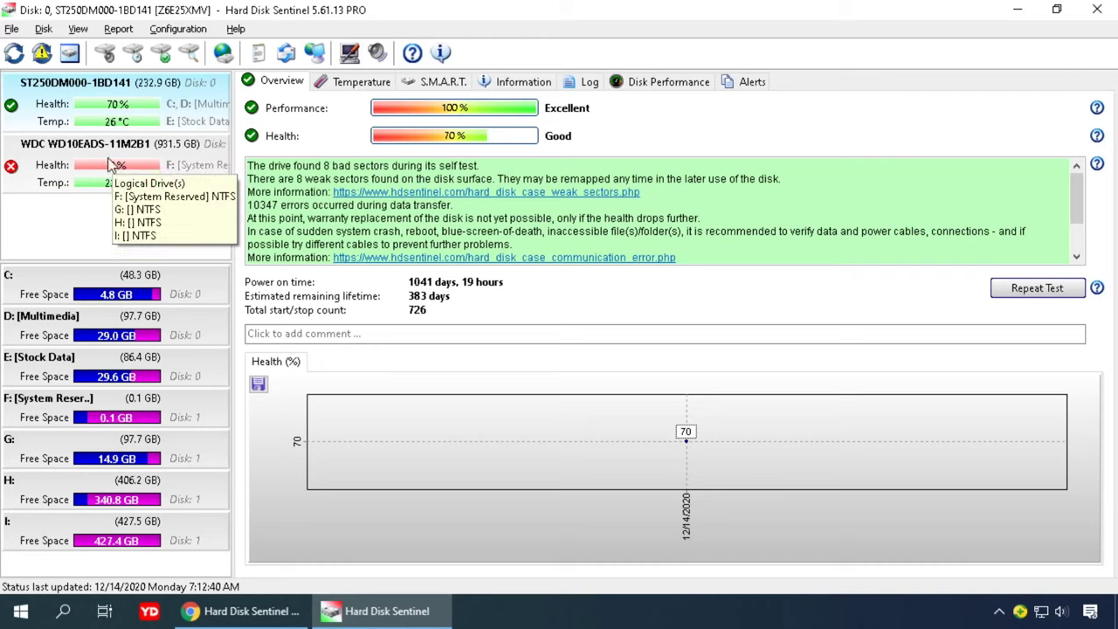
# - Minimize Hard Disk Sentinel and open This PC to examine the health status marks on the drive icons
pyautogui.click(1017, 9)
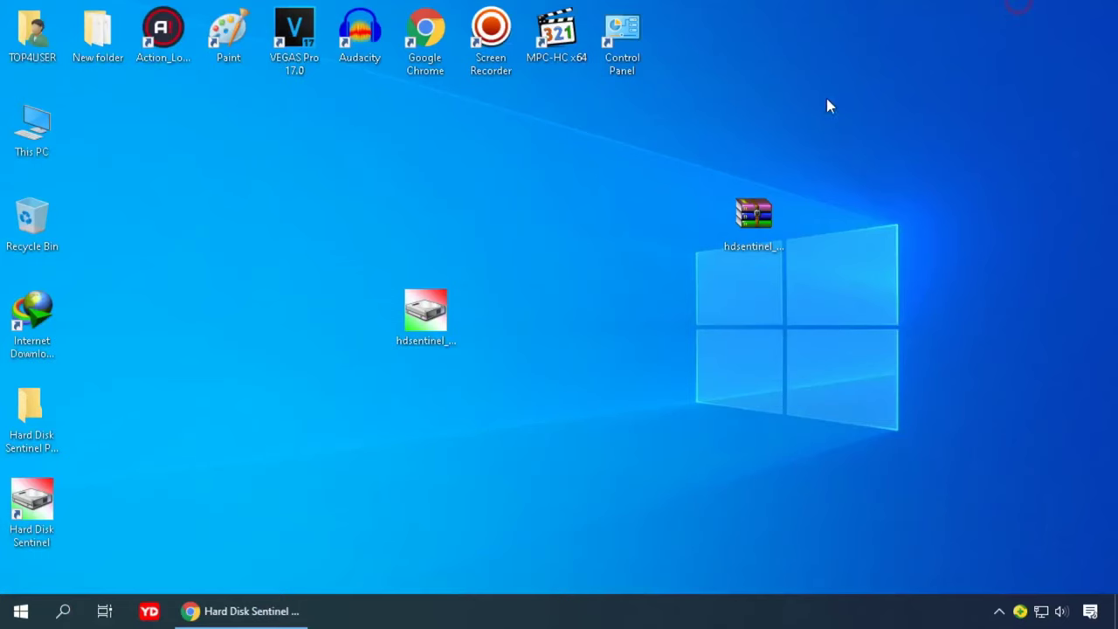
pyautogui.click(36, 131)
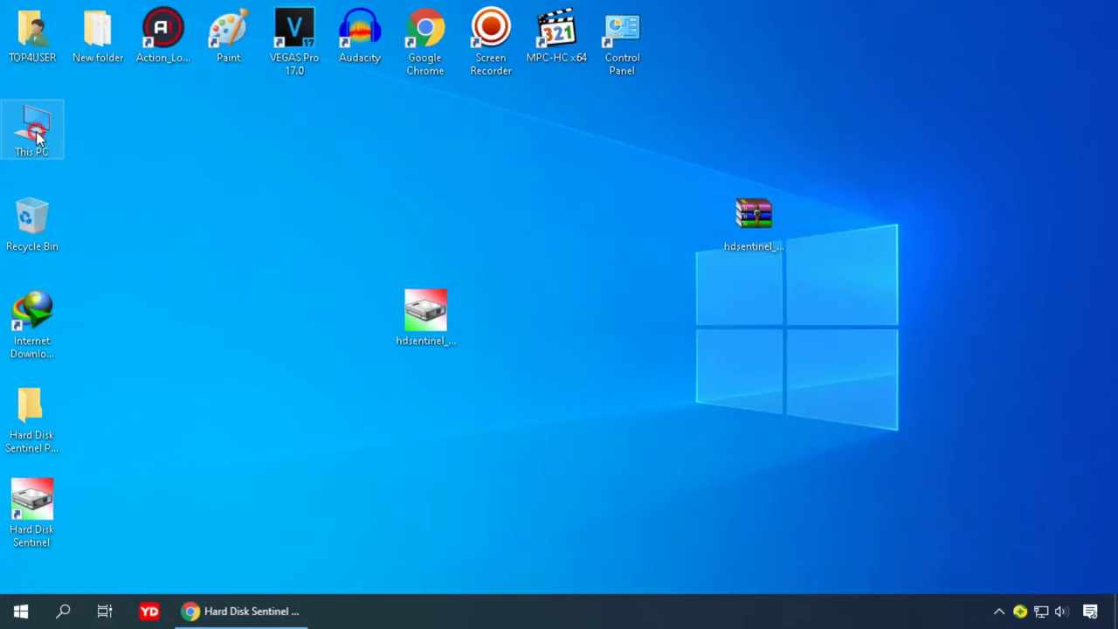
pyautogui.doubleClick(19, 135)
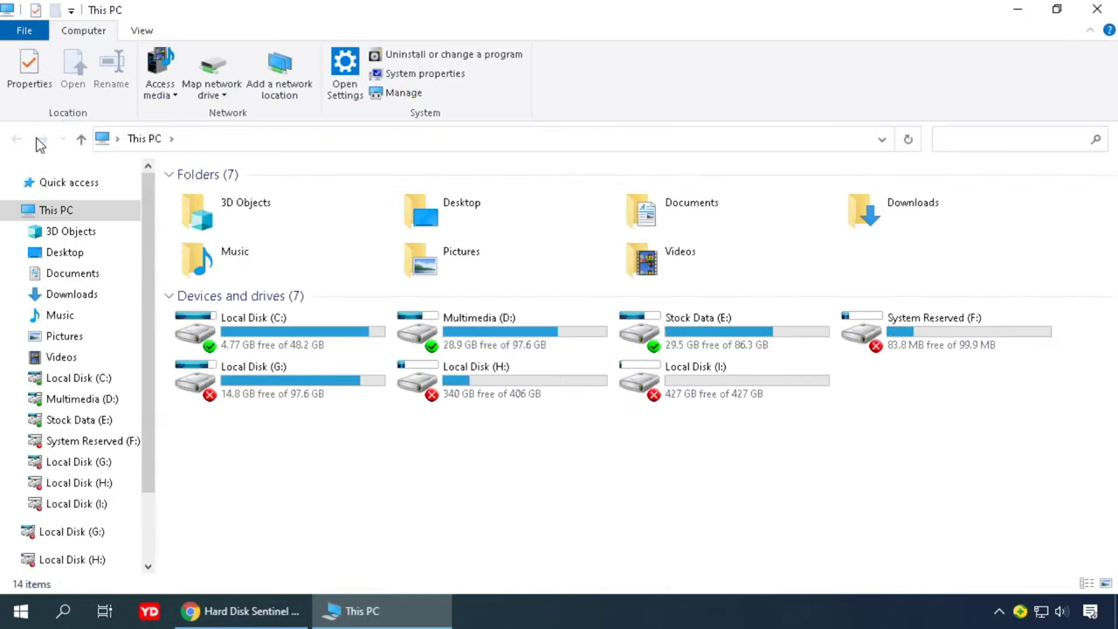
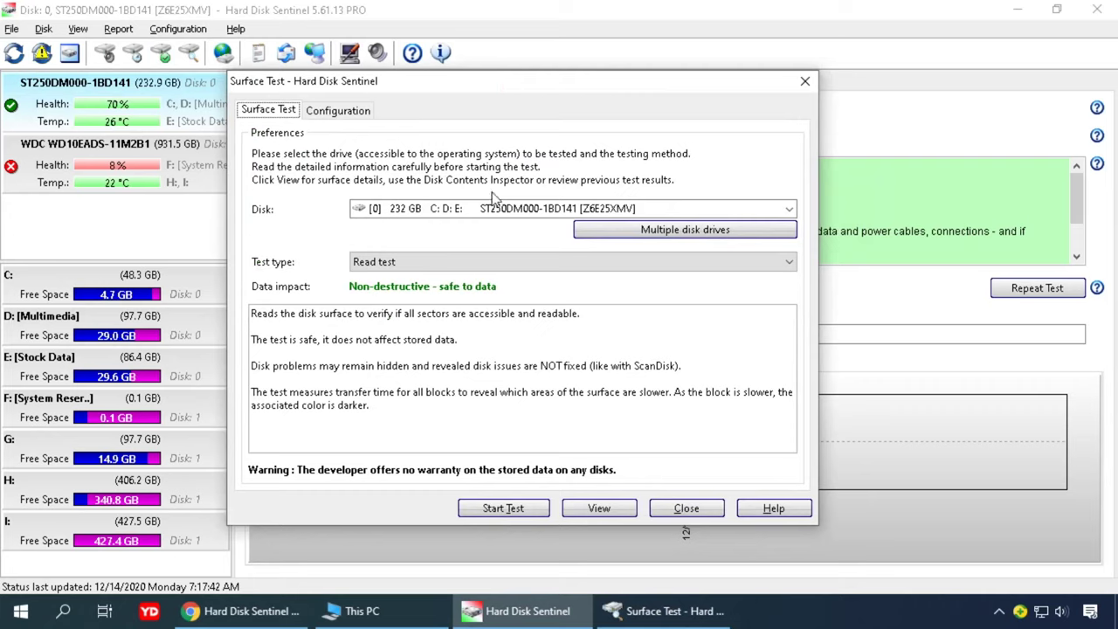
# - Start a Read test surface scan on the 931 GB WDC WD10EADS-11M2B1 disk, continuing without an exclusive disk lock
pyautogui.click(789, 210)
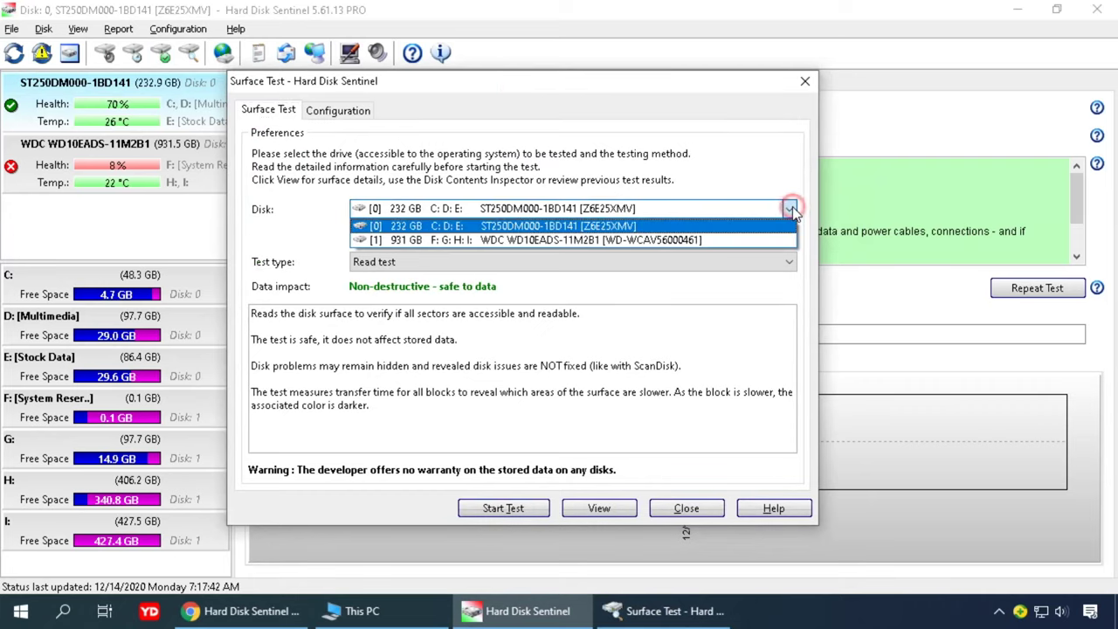
pyautogui.click(721, 238)
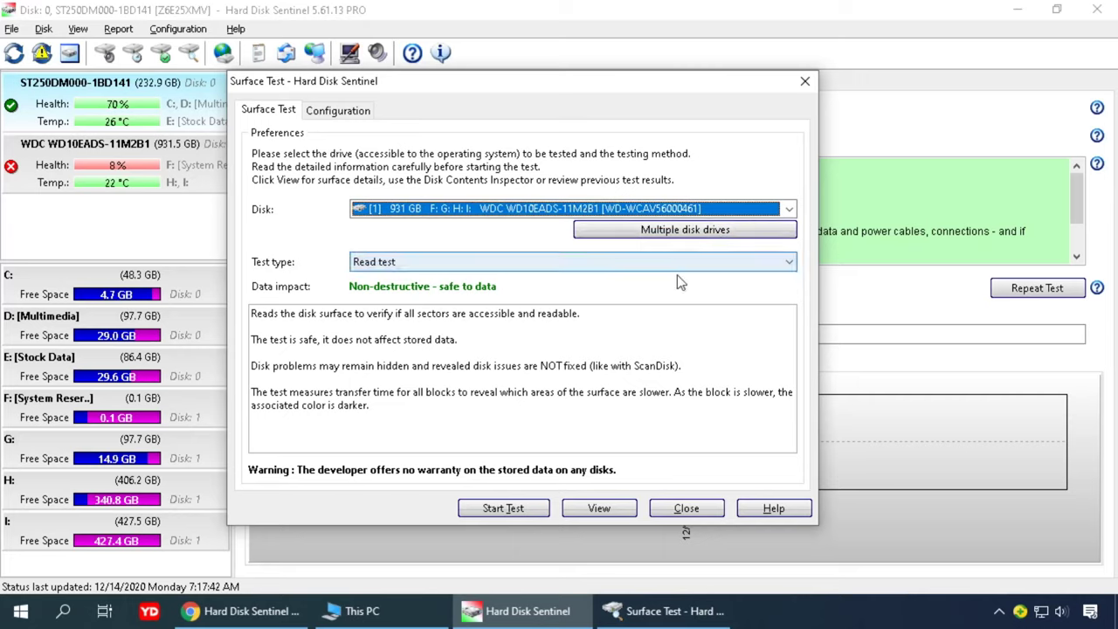
pyautogui.click(515, 511)
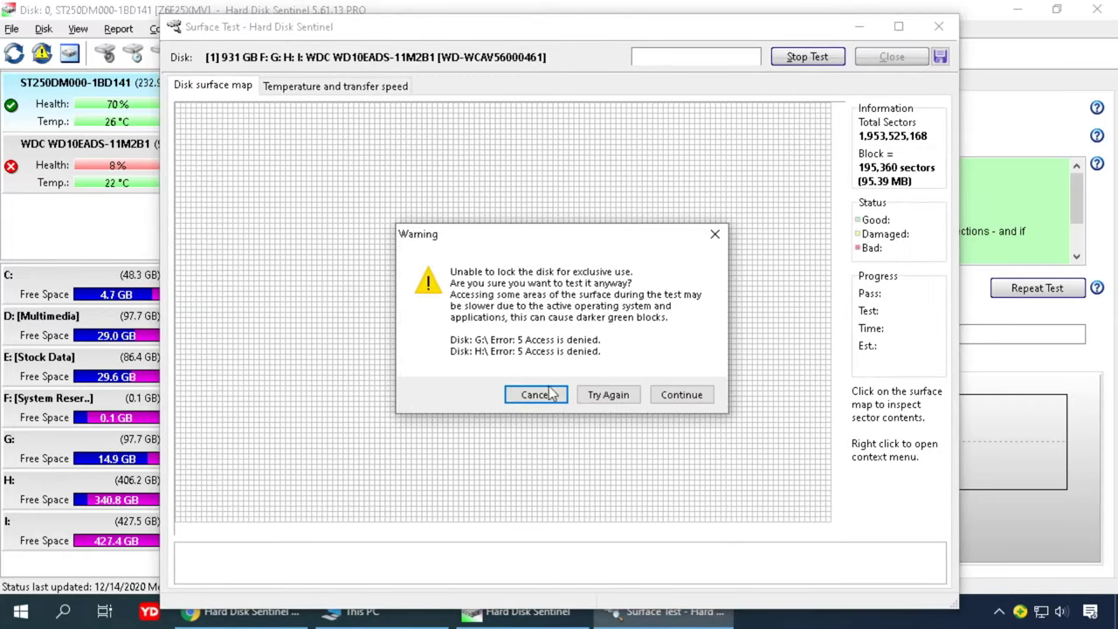
pyautogui.click(681, 395)
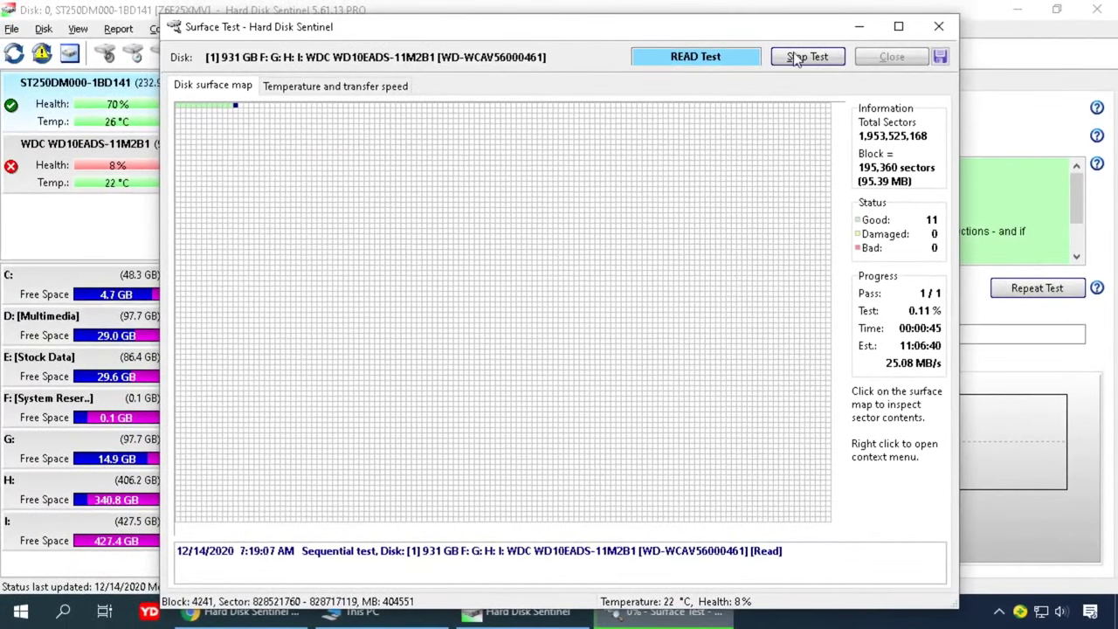
# - Stop the running surface test and close the Surface Test window
pyautogui.click(804, 58)
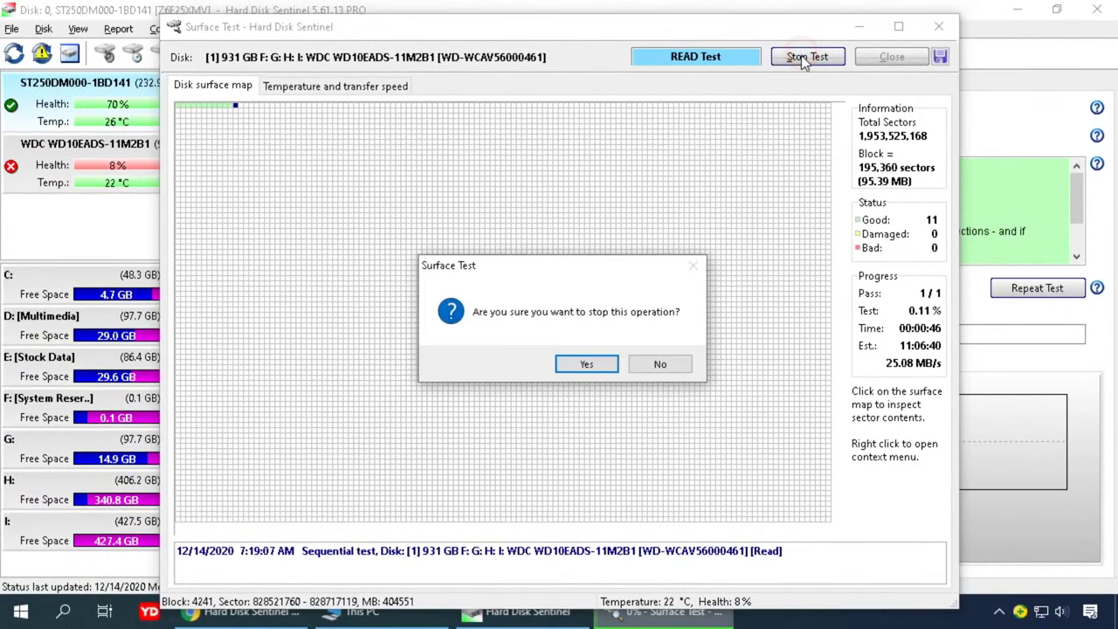
pyautogui.click(594, 366)
pyautogui.click(944, 26)
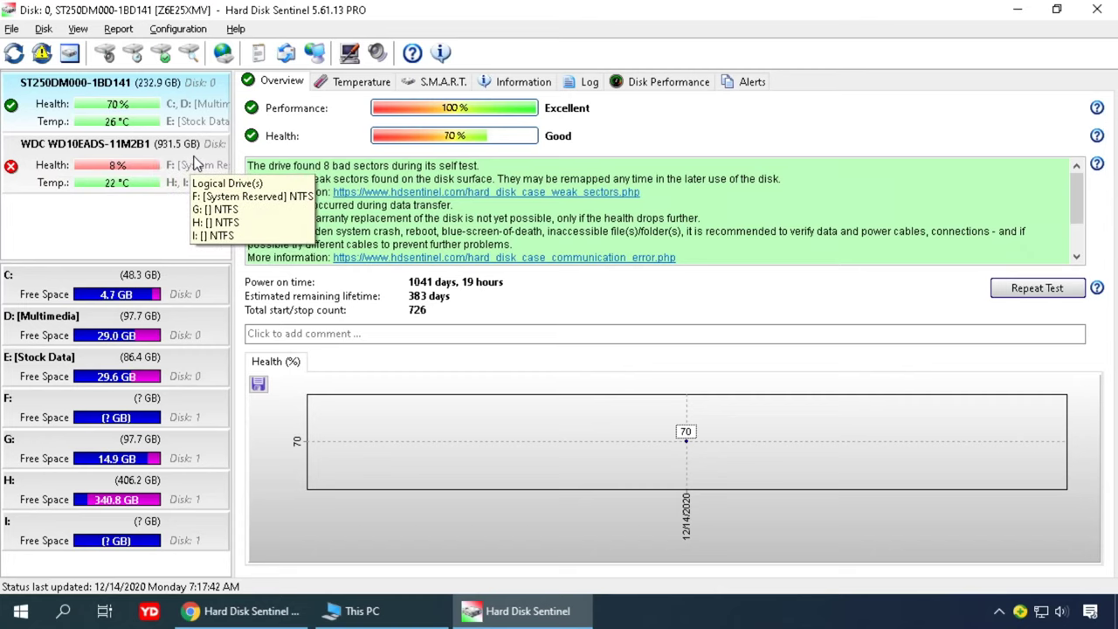
# - Select the WDC WD10EADS-11M2B1 disk and examine its health overview and temperature readings
pyautogui.click(195, 165)
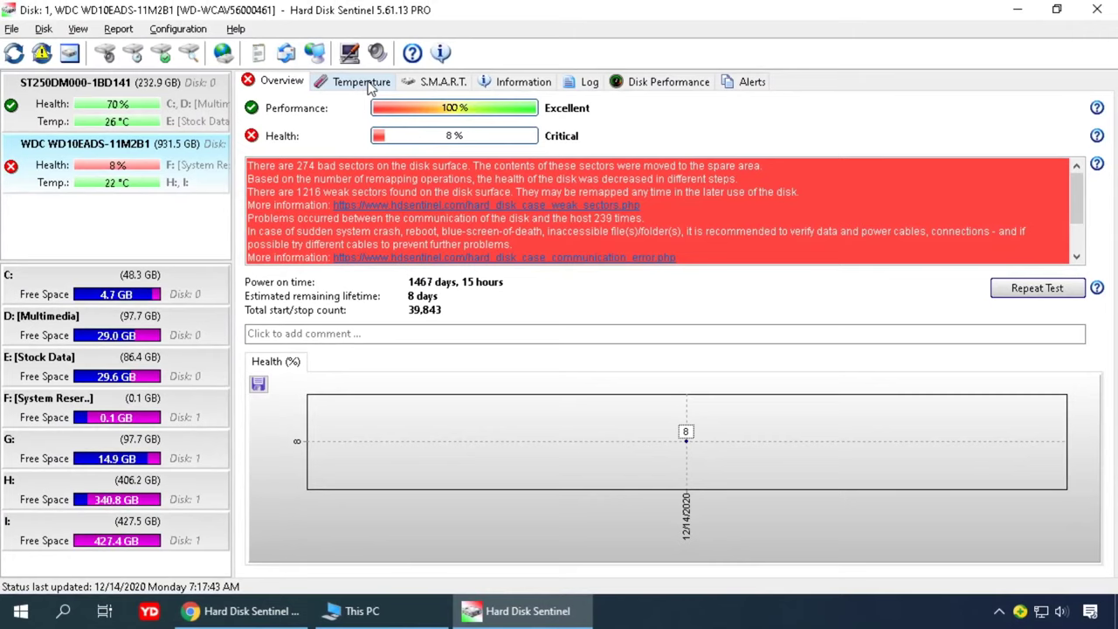
pyautogui.click(370, 88)
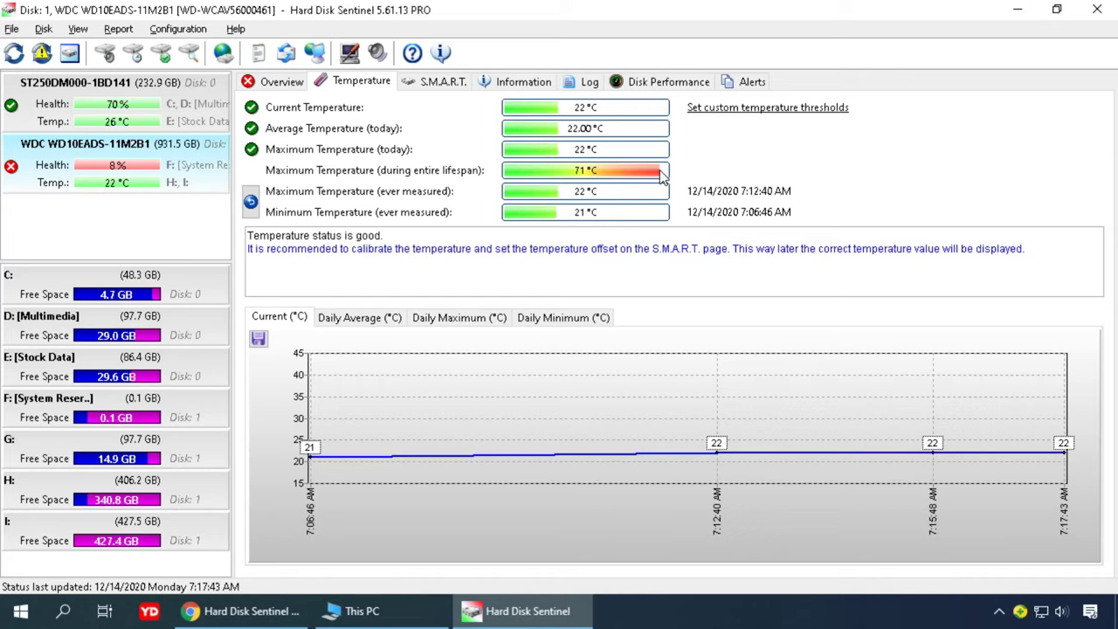
# - Show the WDC disk's S.M.A.R.T. attributes with decimal data fields
pyautogui.click(433, 82)
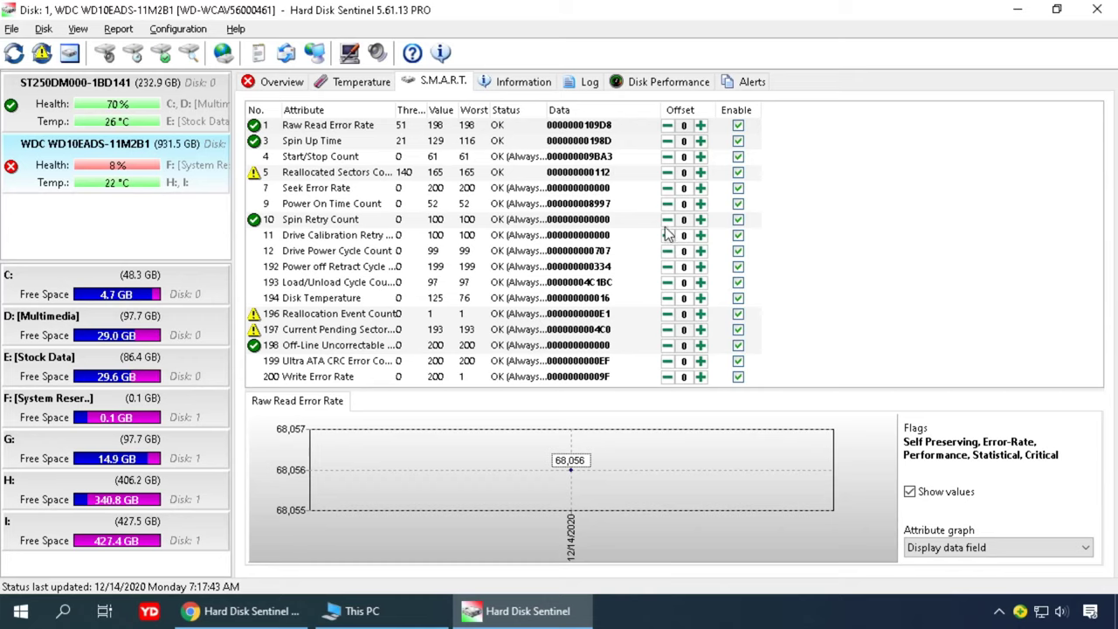
pyautogui.moveTo(661, 220)
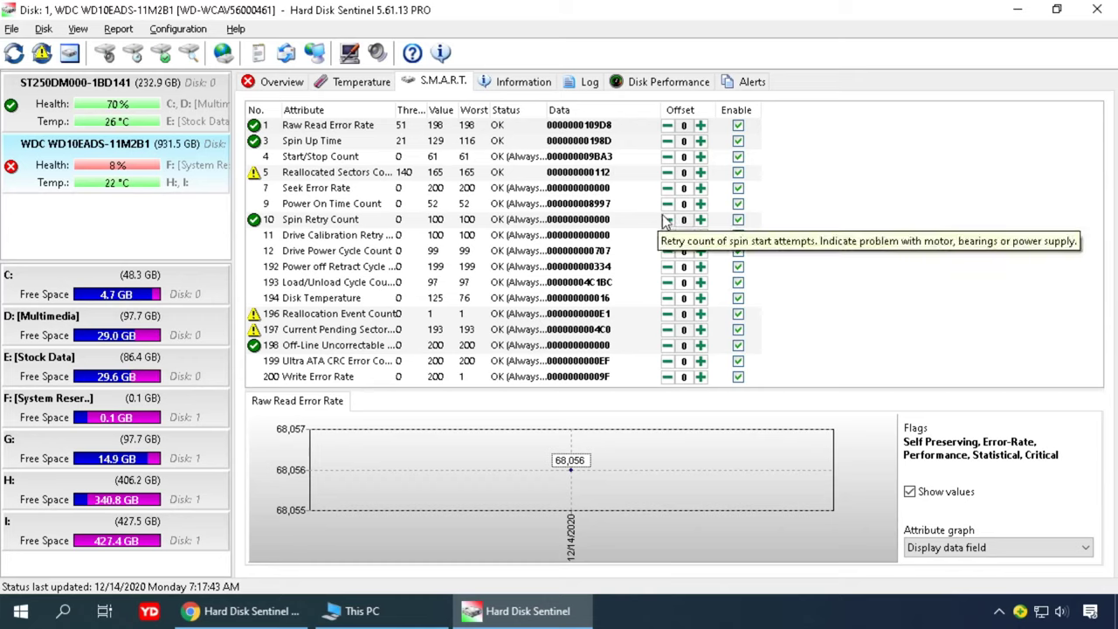
pyautogui.rightClick(645, 199)
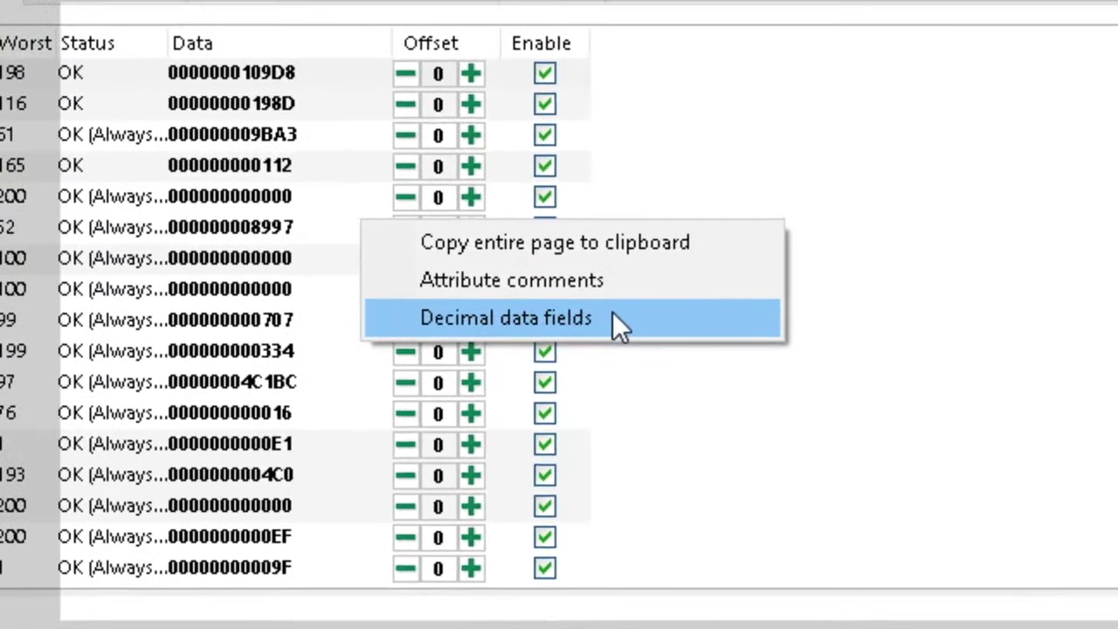
pyautogui.click(602, 319)
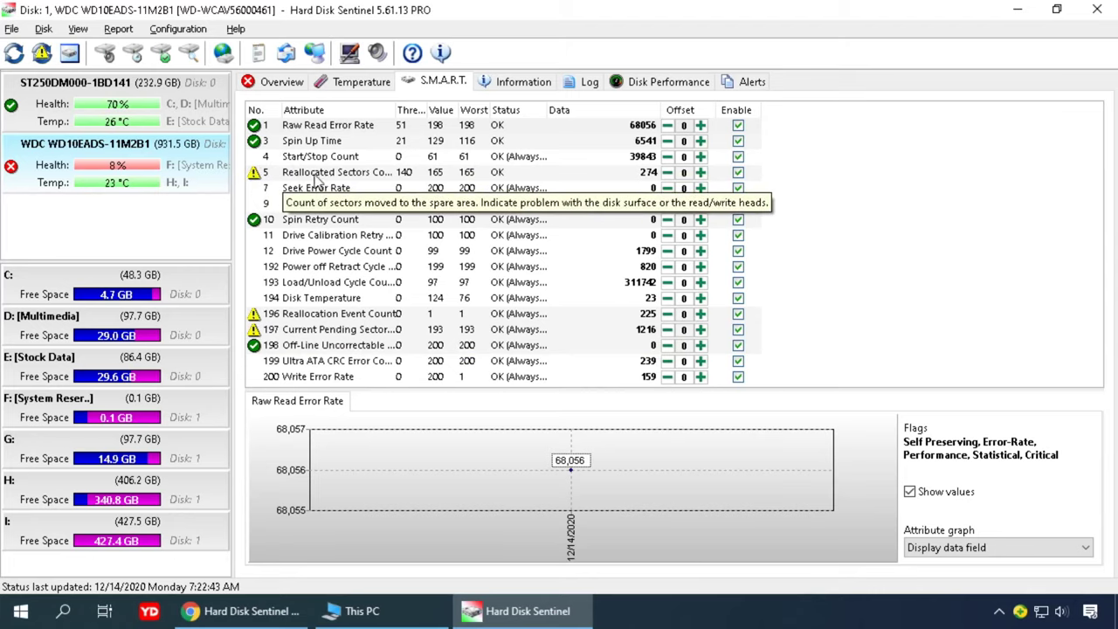
# - Set the offset of the Reallocated Sectors Count attribute to -274, accepting the advanced-user warning
pyautogui.click(684, 174)
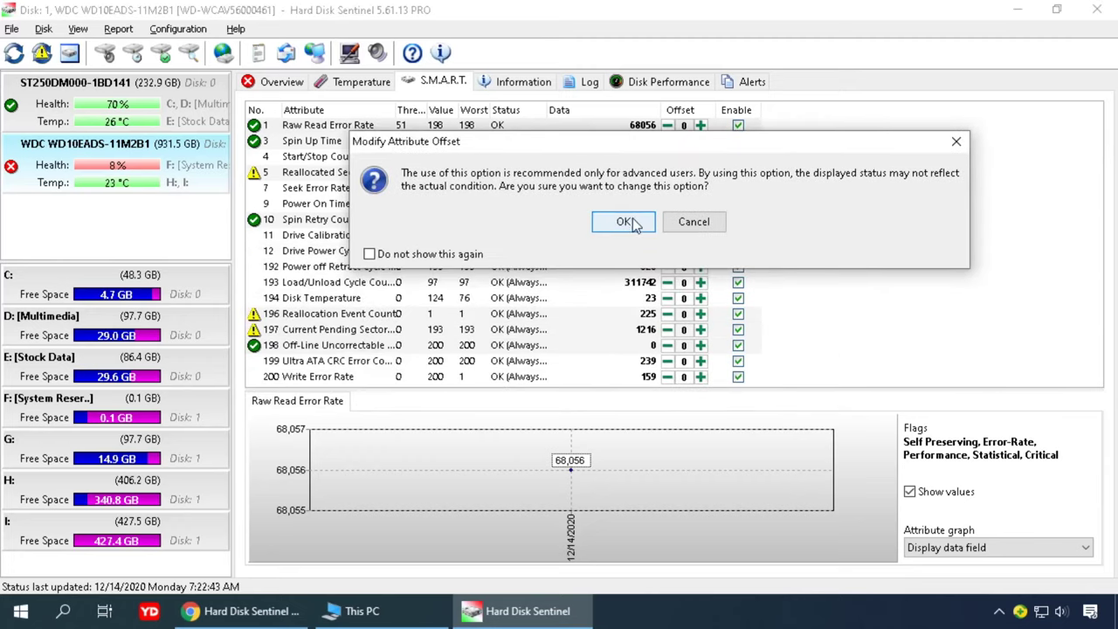
pyautogui.click(633, 222)
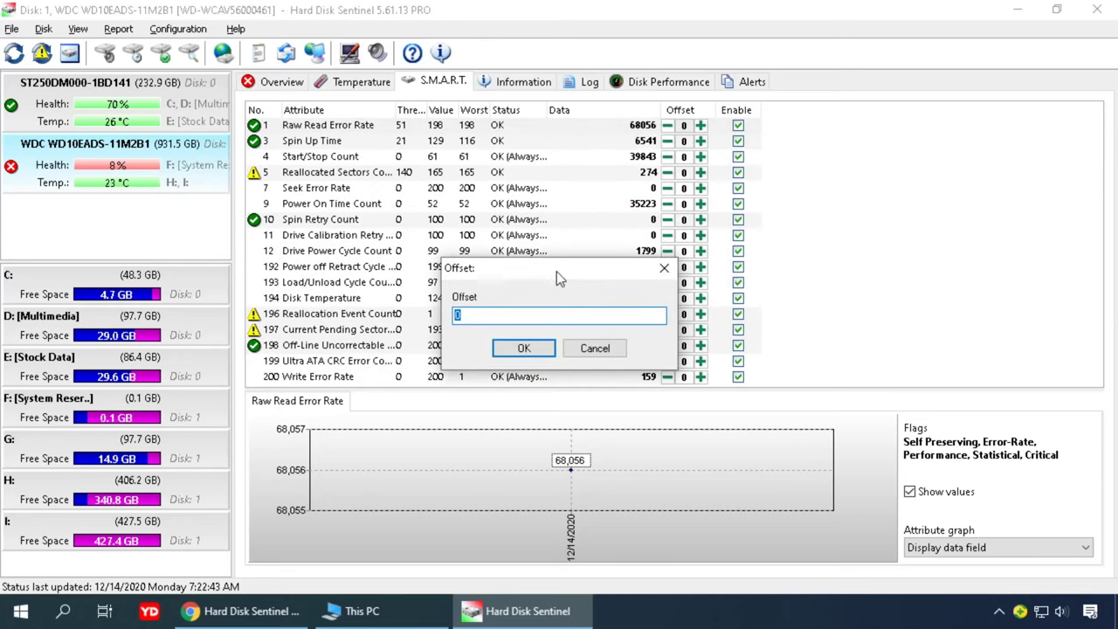
pyautogui.moveTo(543, 272); pyautogui.dragTo(660, 218)
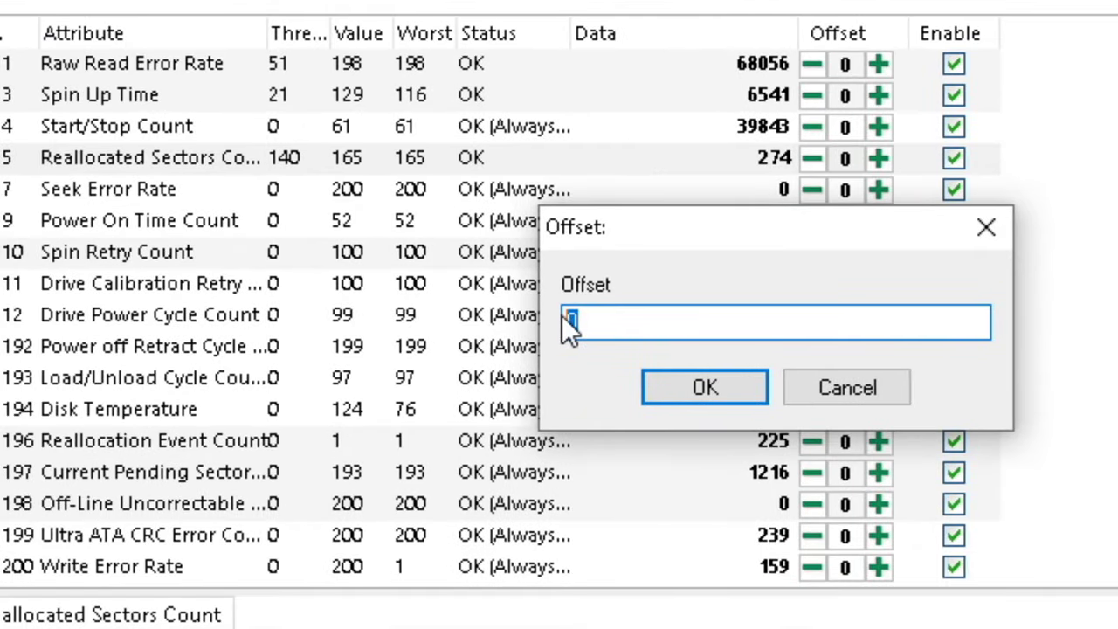
pyautogui.write('-27')
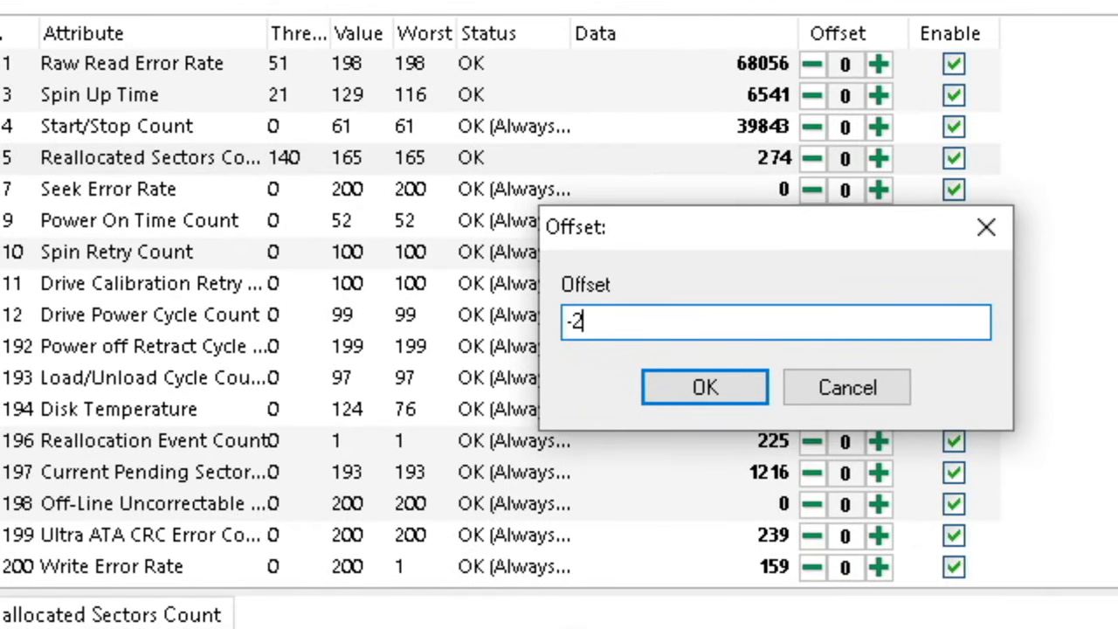
pyautogui.write('4')
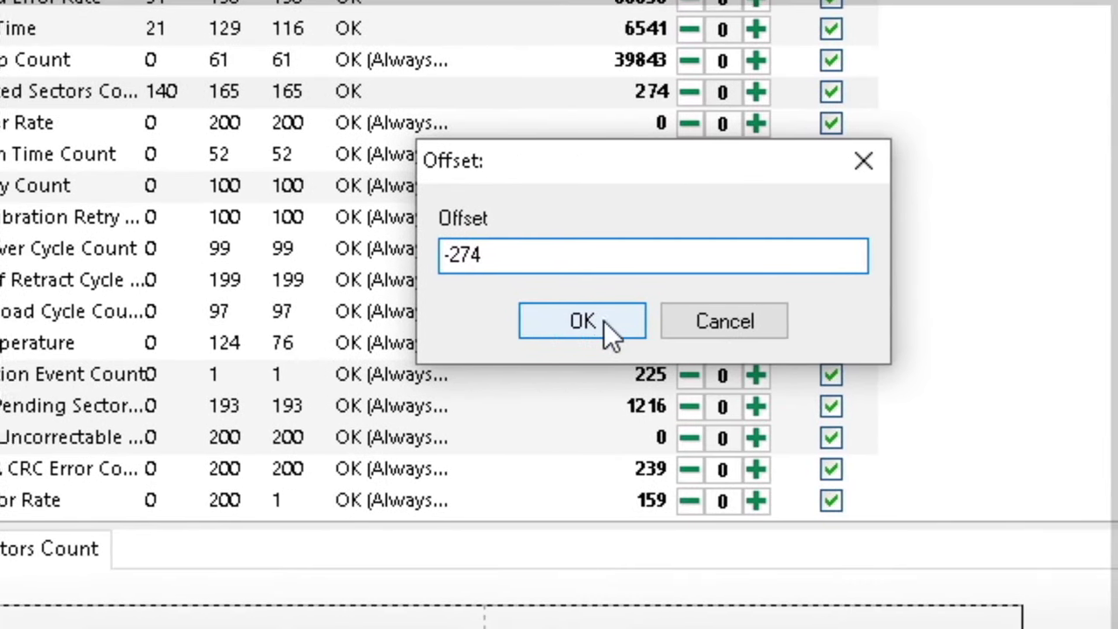
pyautogui.click(724, 386)
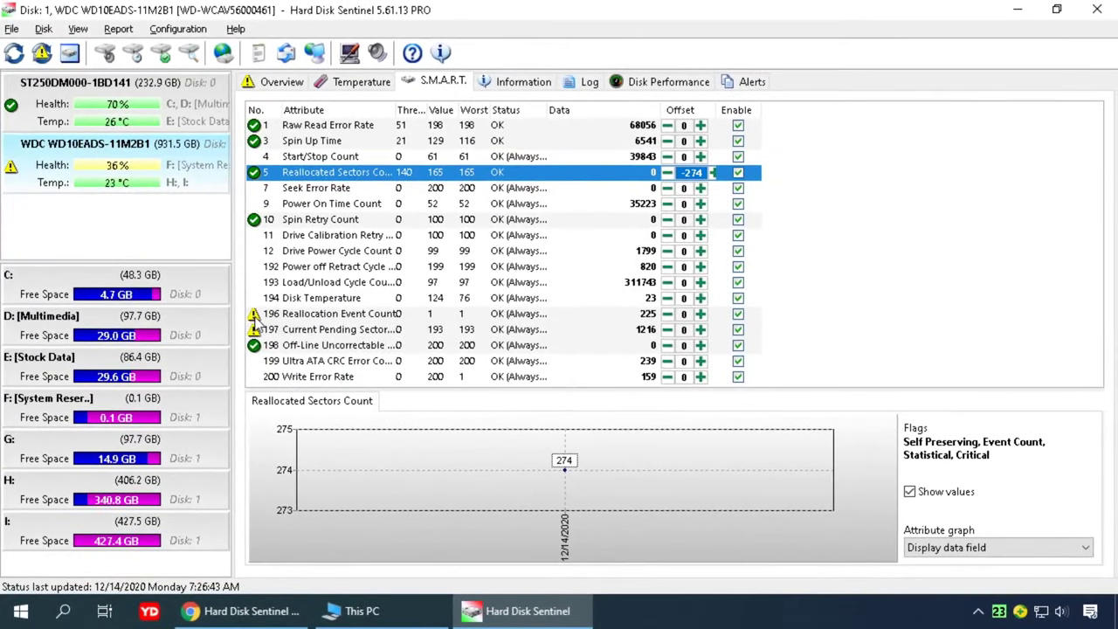
# - Set the offset of the Reallocation Event Count attribute to -225, accepting the advanced-user warning
pyautogui.click(683, 314)
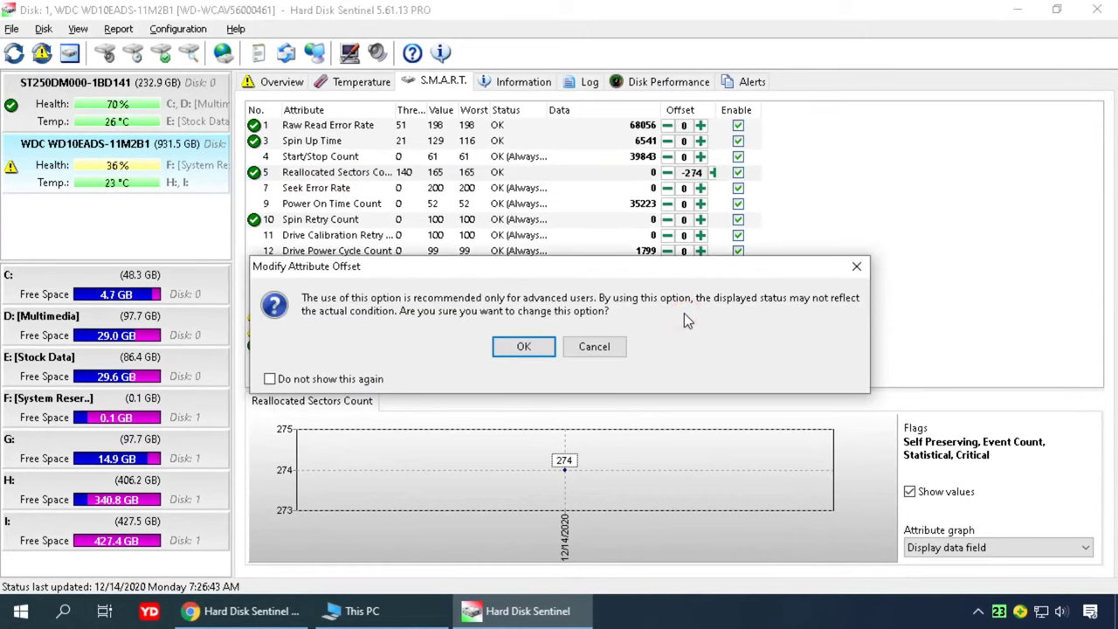
pyautogui.click(524, 346)
pyautogui.moveTo(547, 272); pyautogui.dragTo(812, 218)
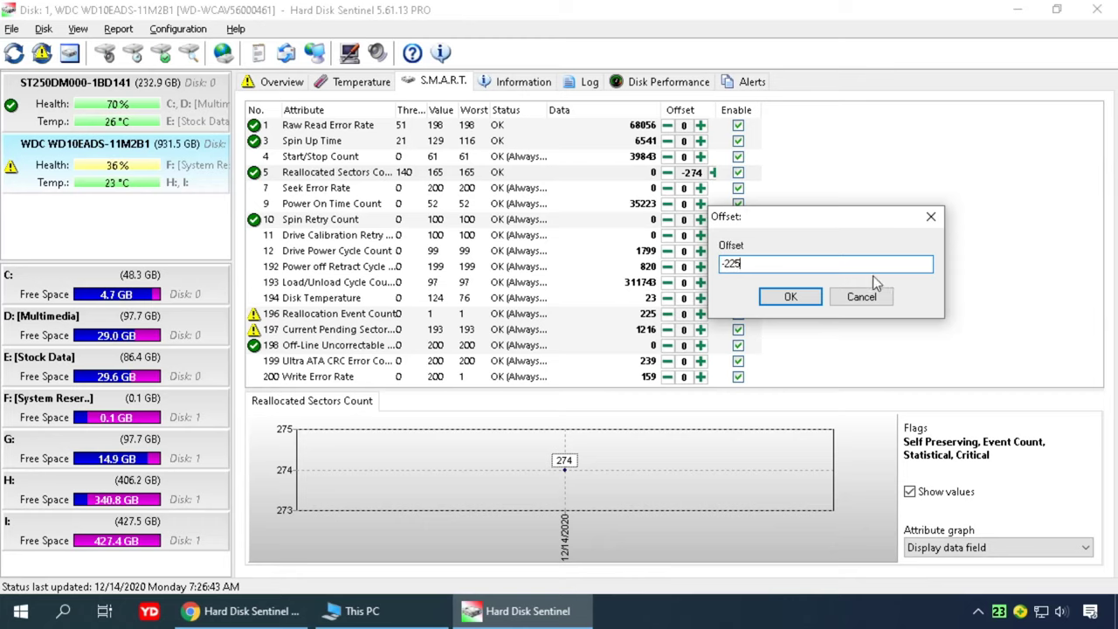
pyautogui.click(792, 297)
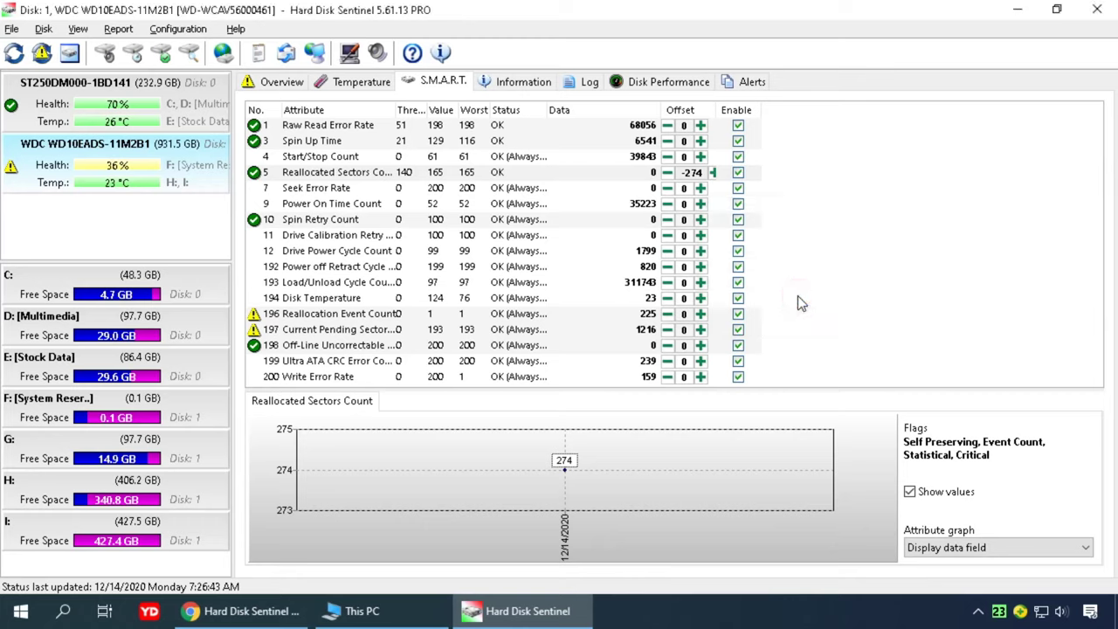
pyautogui.click(253, 316)
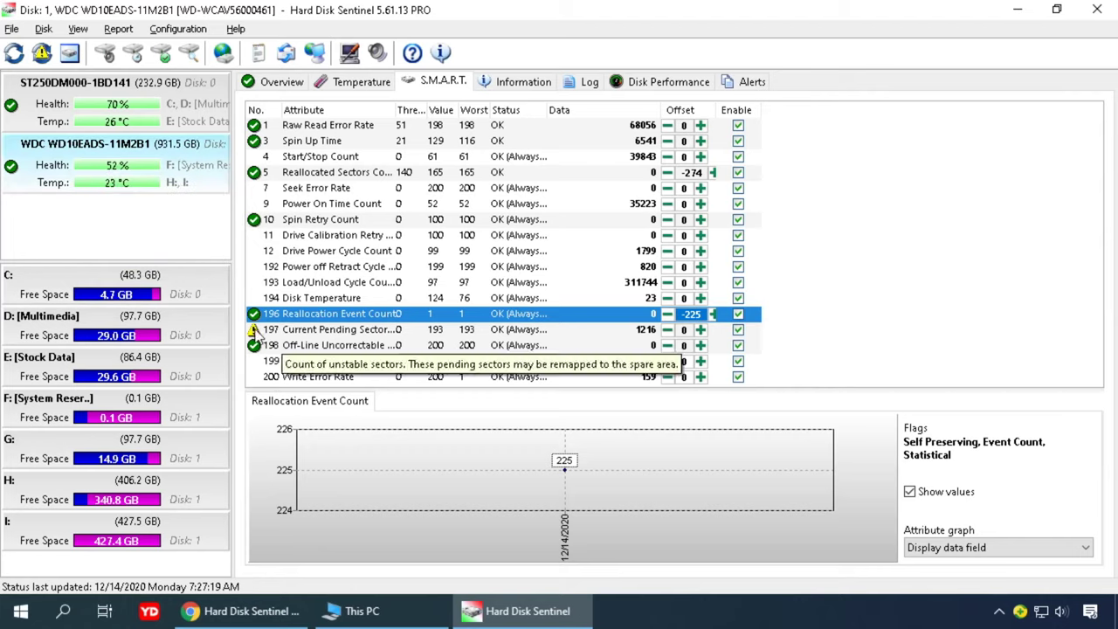
# - Set the offset of the Current Pending Sector Count attribute to -1216 and check its status
pyautogui.click(684, 331)
pyautogui.click(524, 346)
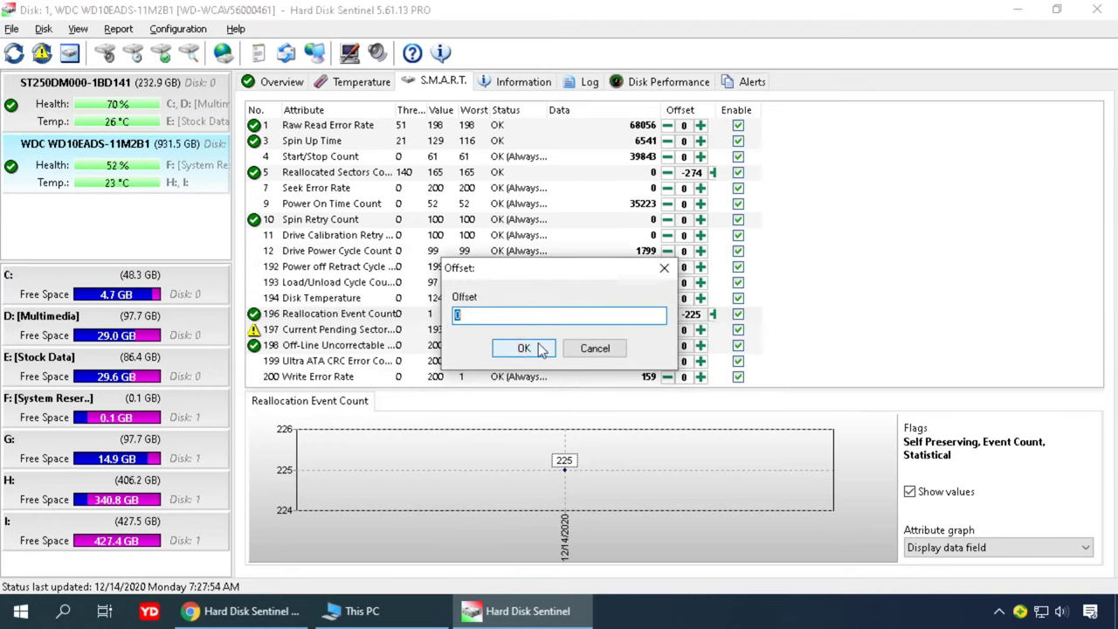
pyautogui.moveTo(551, 267); pyautogui.dragTo(769, 217)
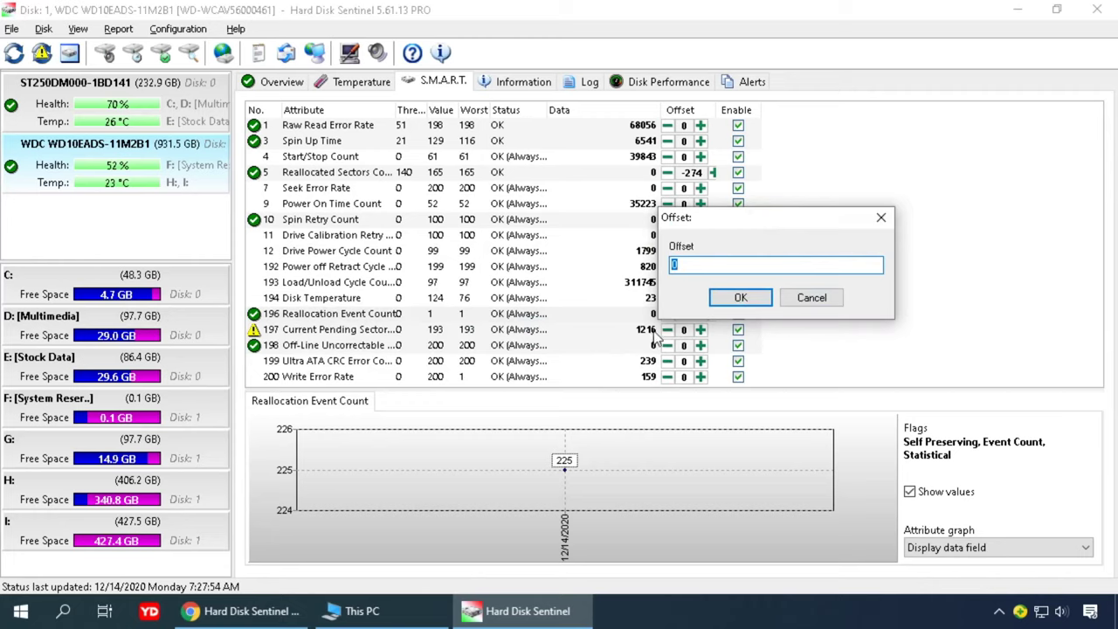
pyautogui.write('-1216')
pyautogui.click(749, 300)
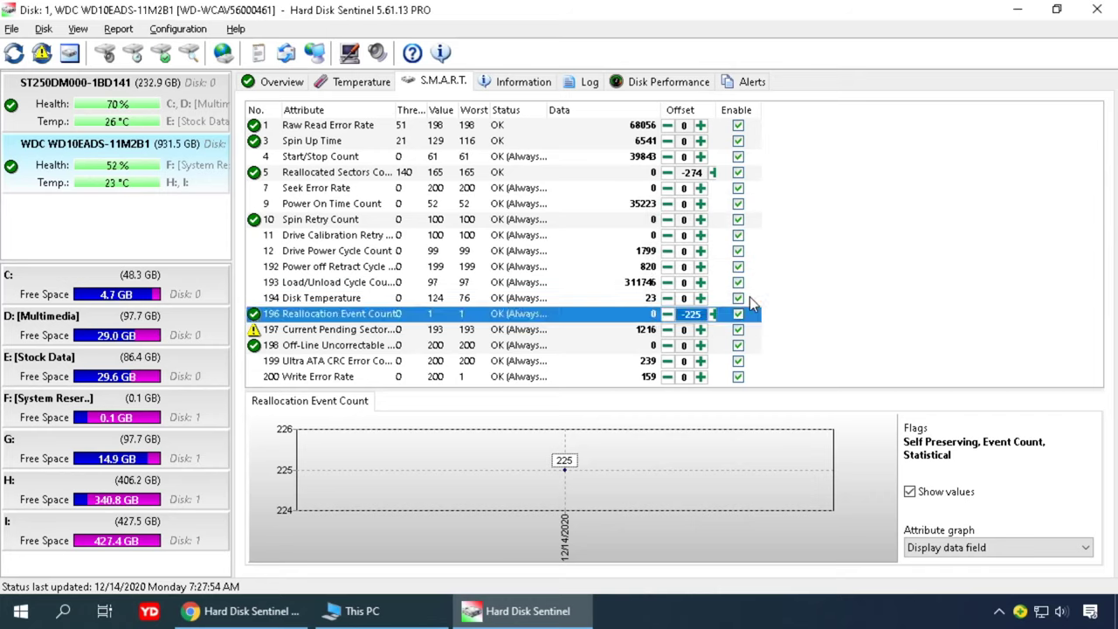
pyautogui.click(254, 330)
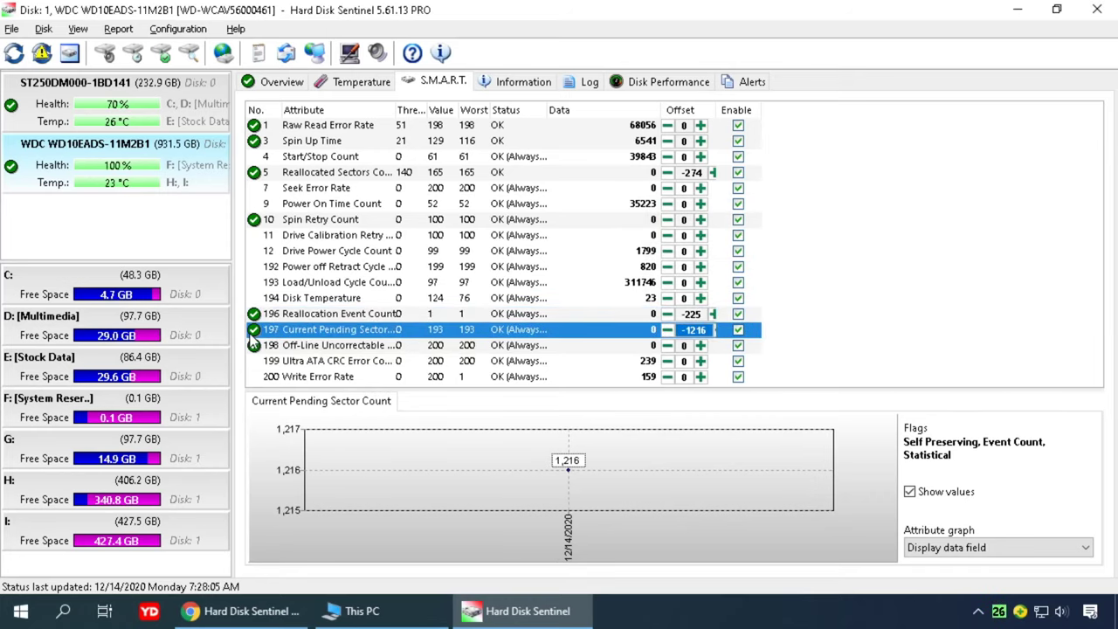
# - Review the WDC disk's health overview and open the form for sending a test report to the developer
pyautogui.moveTo(121, 179)
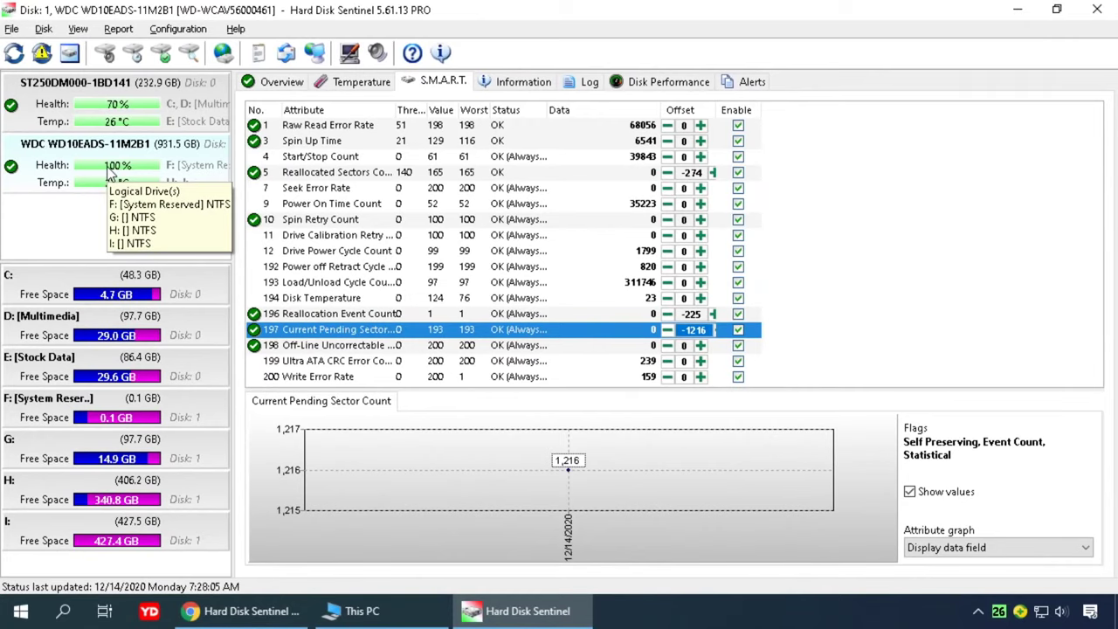
pyautogui.click(297, 82)
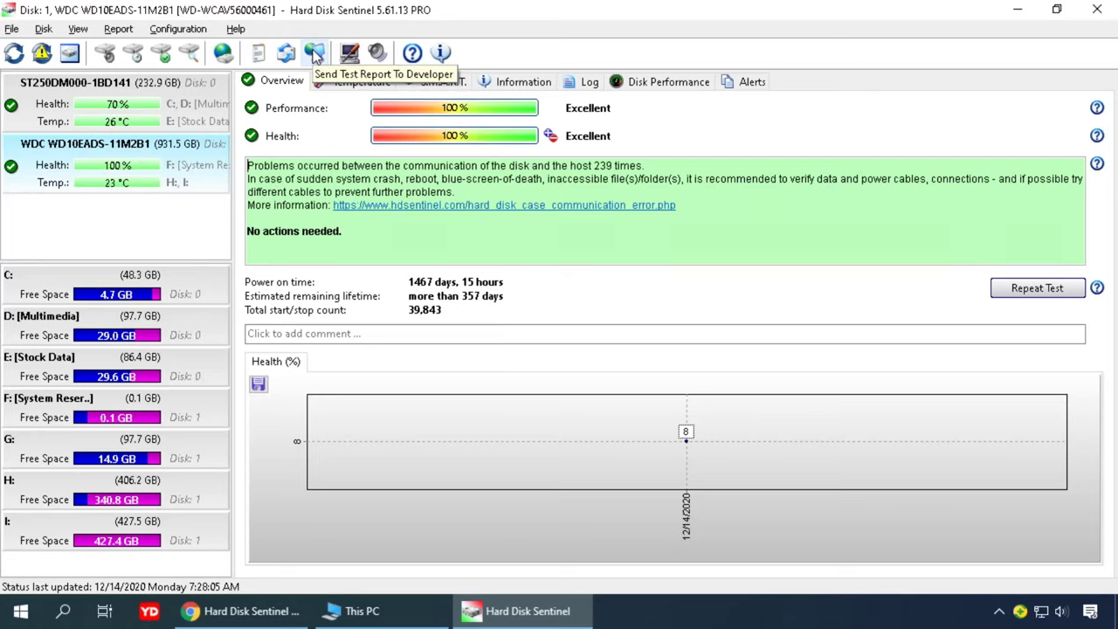
pyautogui.click(315, 54)
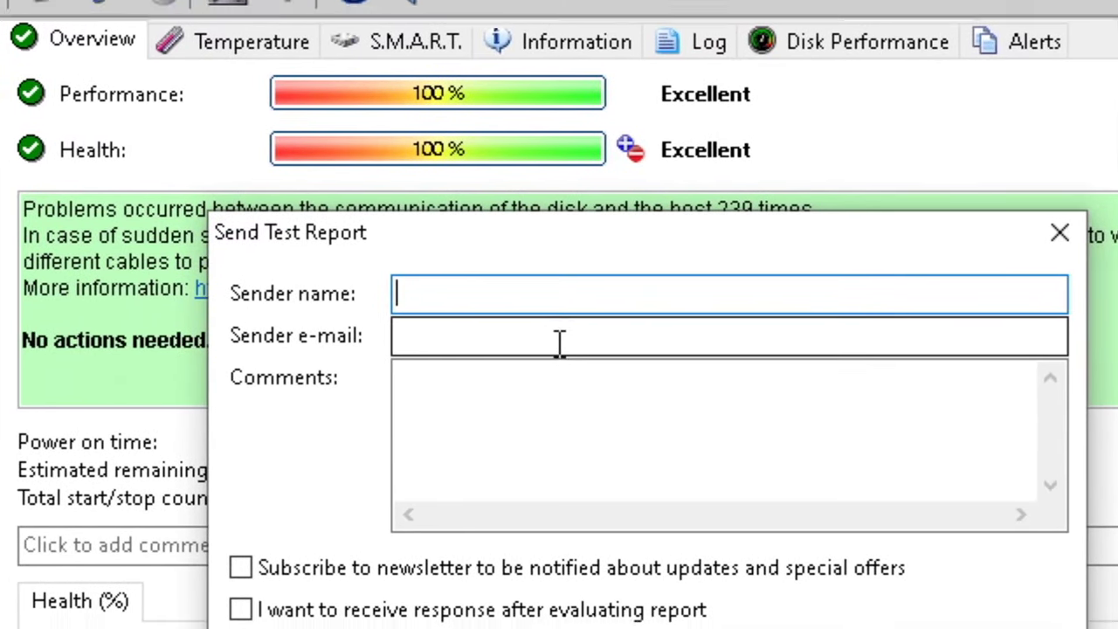
# - Examine the sender, comments, newsletter, response and bug report options of the test report form, and close it without sending
pyautogui.click(520, 339)
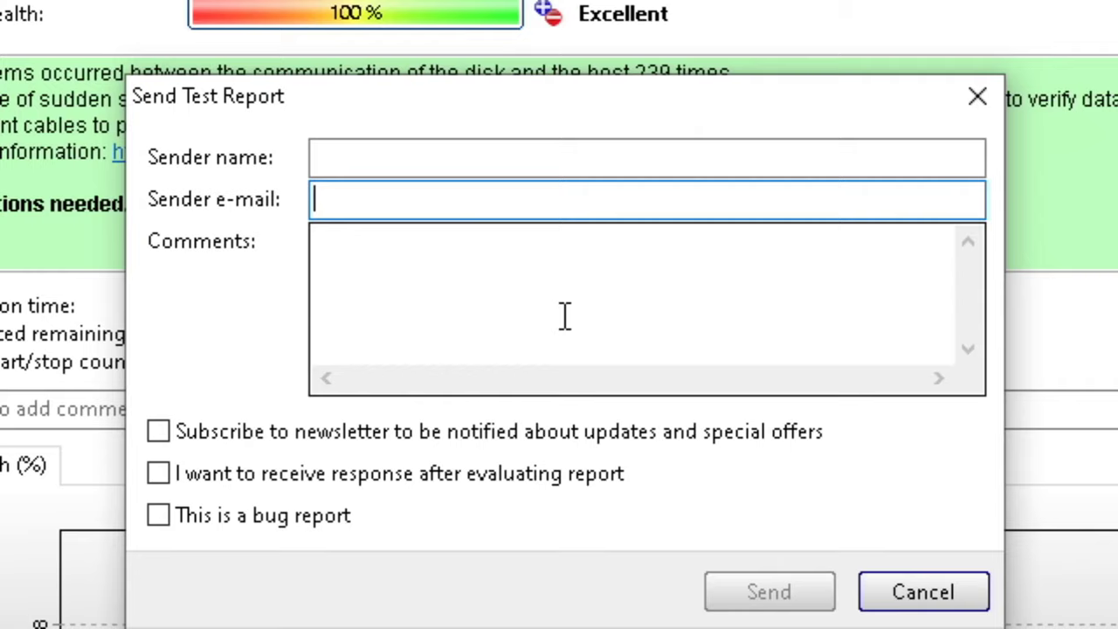
pyautogui.click(564, 316)
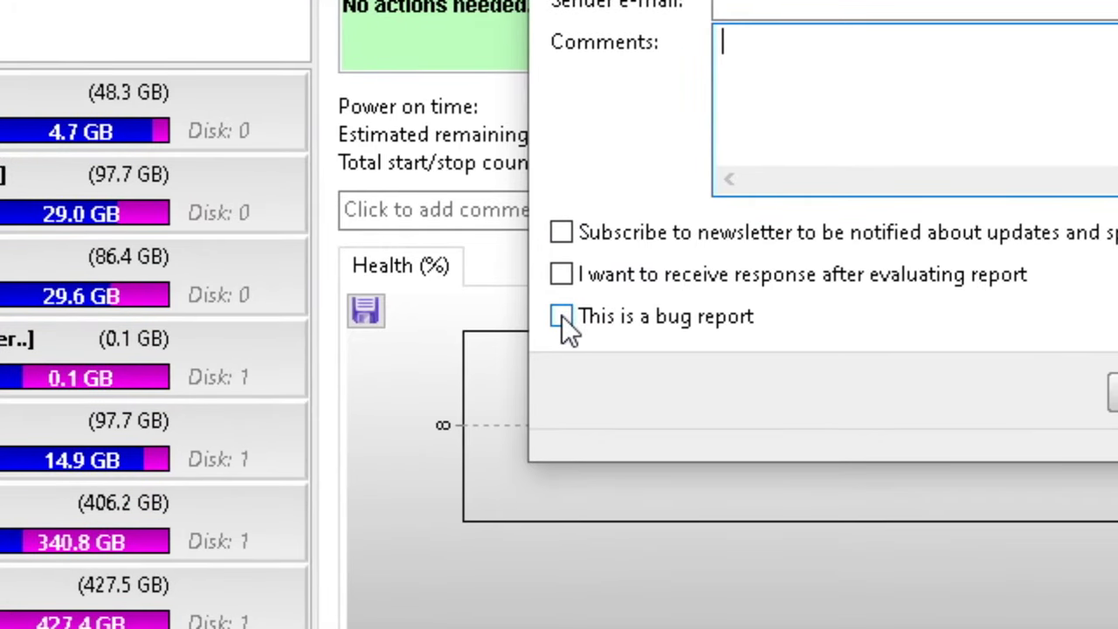
pyautogui.click(561, 316)
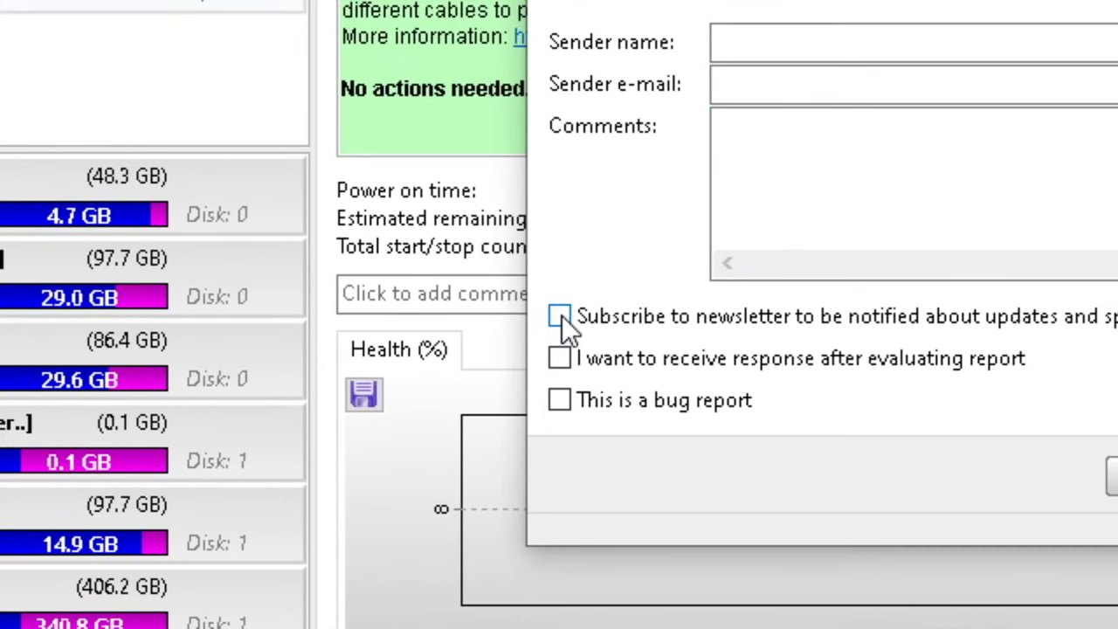
pyautogui.click(560, 316)
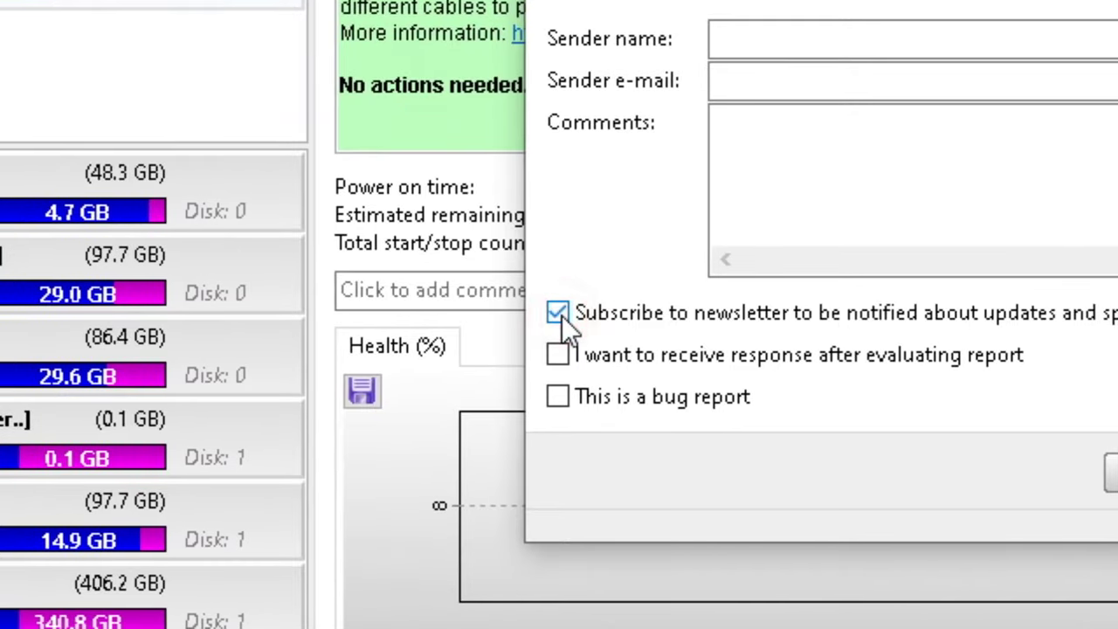
pyautogui.click(559, 313)
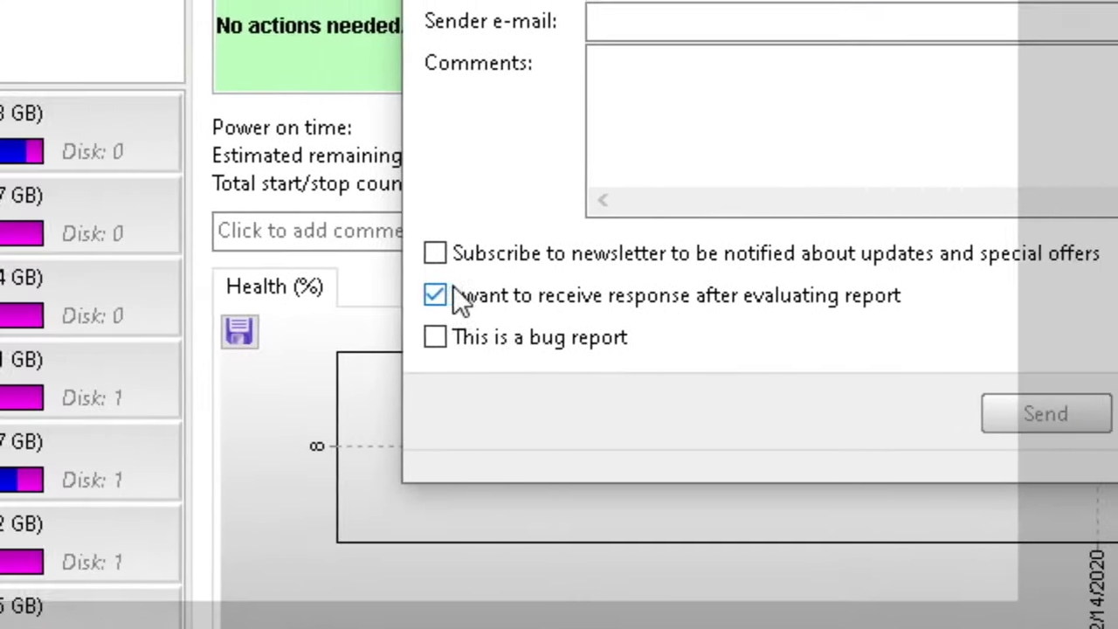
pyautogui.click(541, 314)
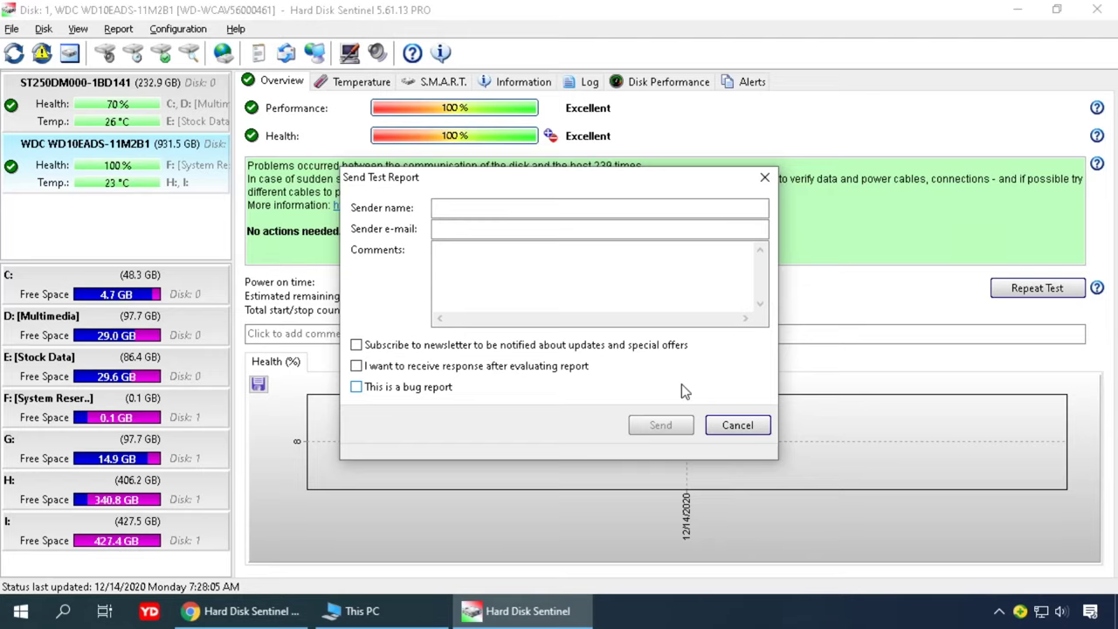
pyautogui.click(764, 177)
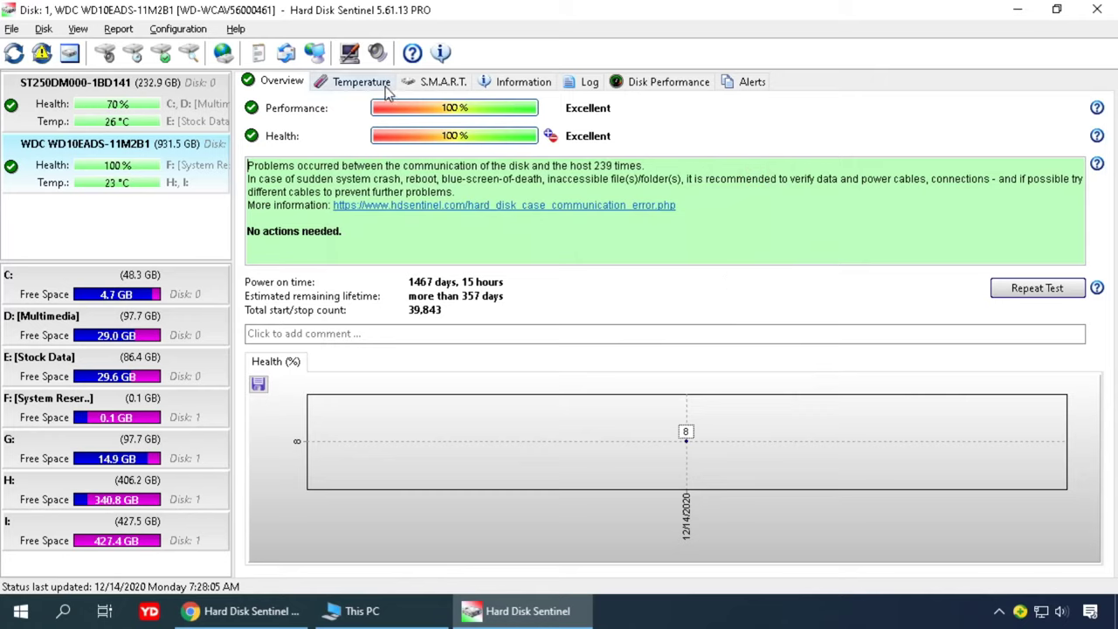
# - Review the WDC disk's information, log, performance and alerts pages, and clear its log of recorded problems
pyautogui.click(527, 81)
pyautogui.click(587, 81)
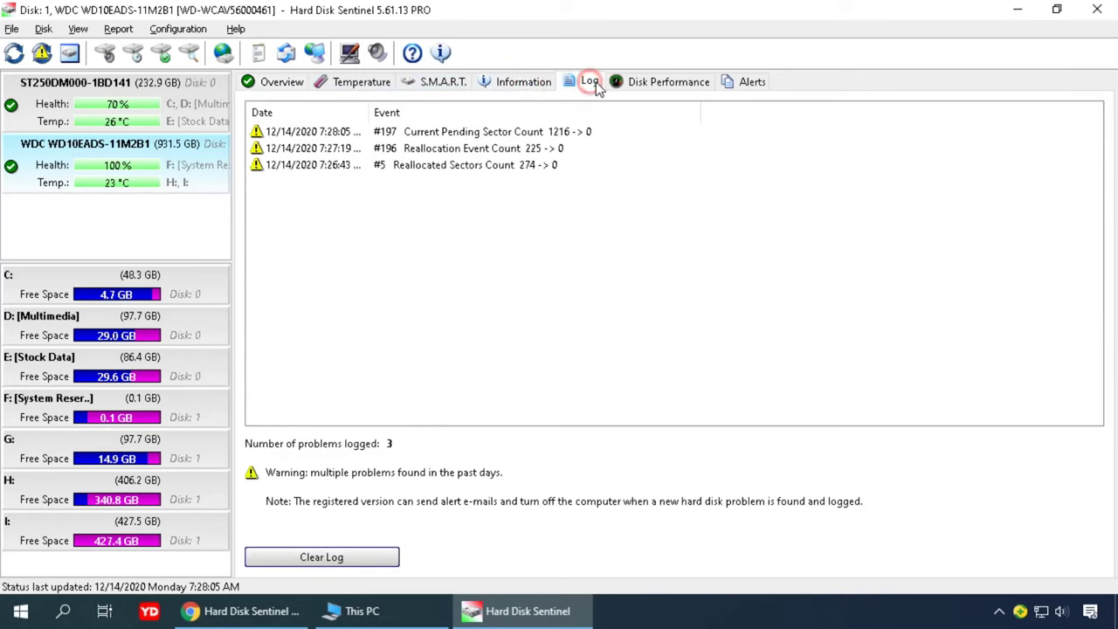
pyautogui.click(674, 82)
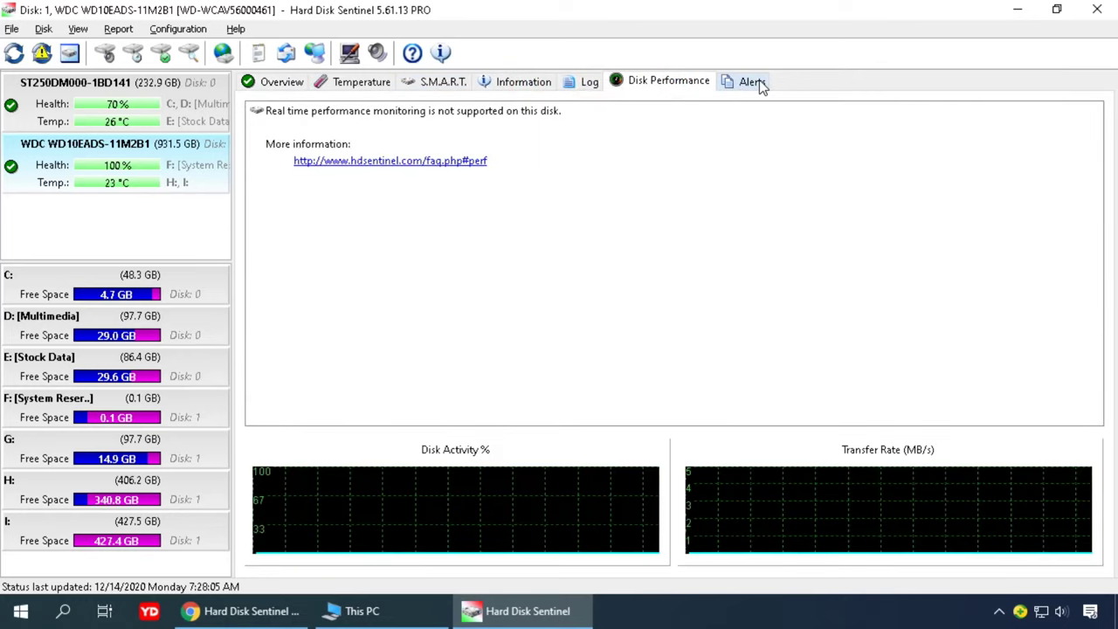
pyautogui.click(752, 81)
pyautogui.click(588, 81)
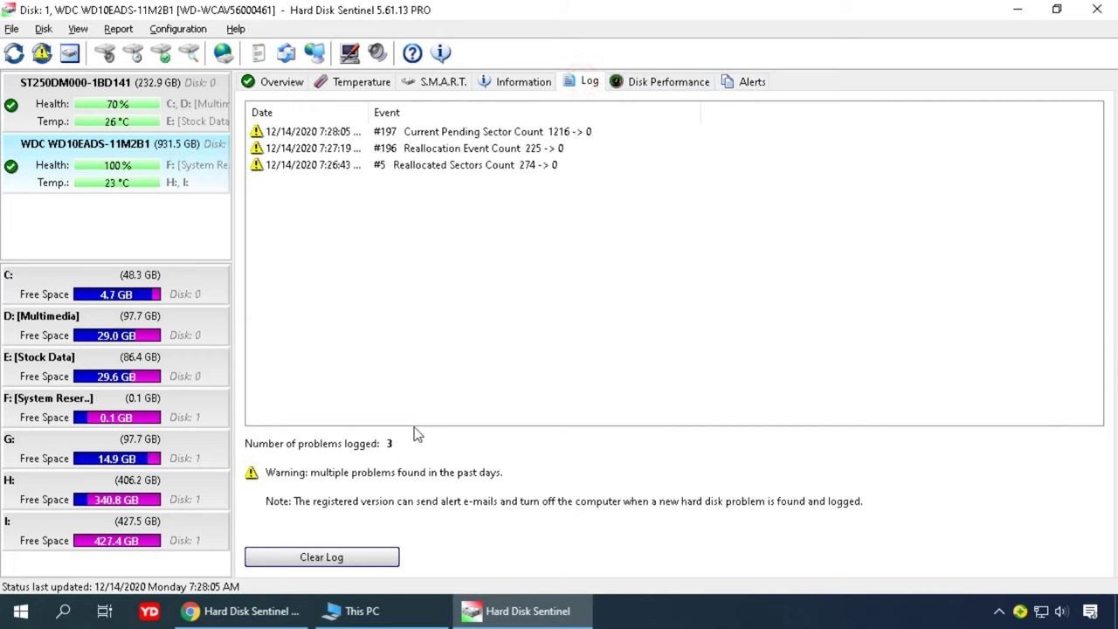
pyautogui.click(347, 561)
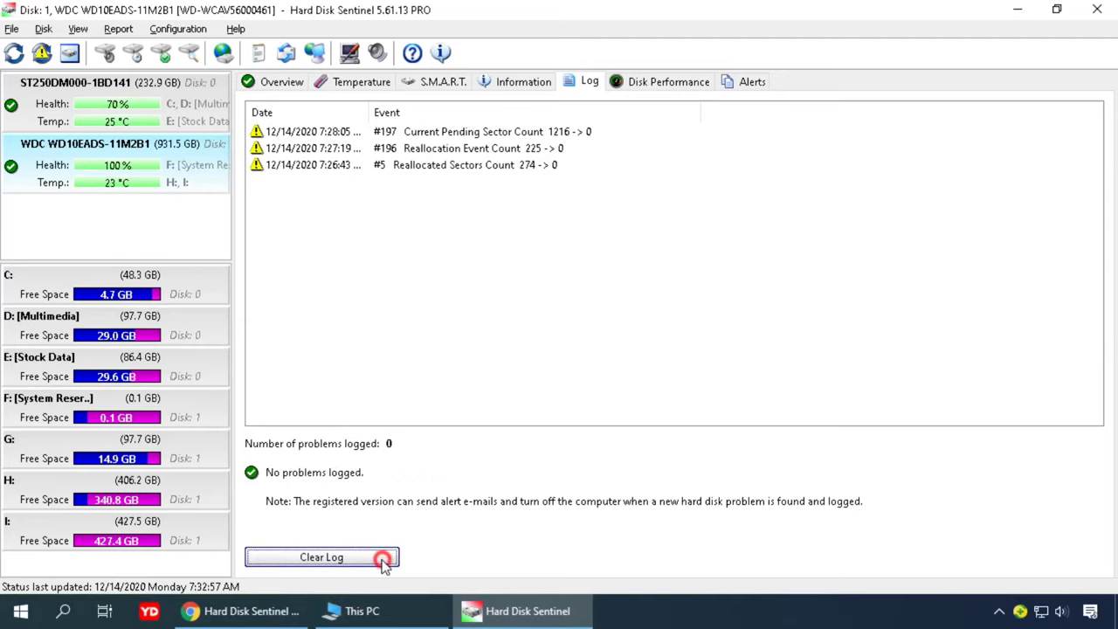